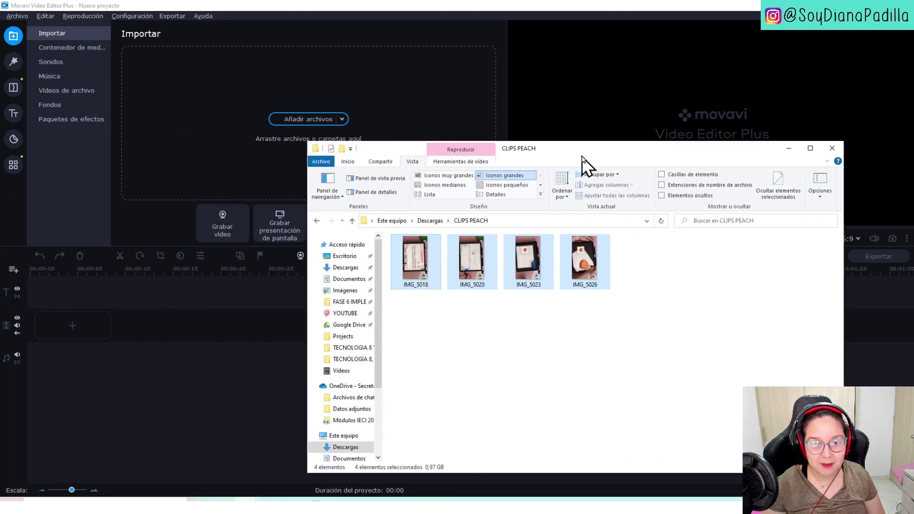
Step: Import the clips IMG_5018, IMG_5020, IMG_5023 and IMG_5026 from the CLIPS PEACH folder into the project
{"action": "left_click_drag", "start_coordinate": [588, 163], "coordinate": [629, 158]}
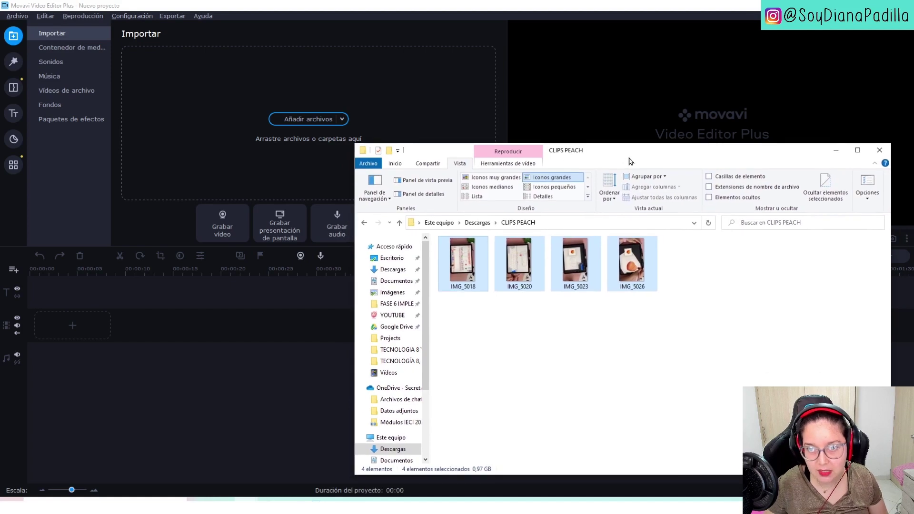
{"action": "left_click", "coordinate": [694, 349]}
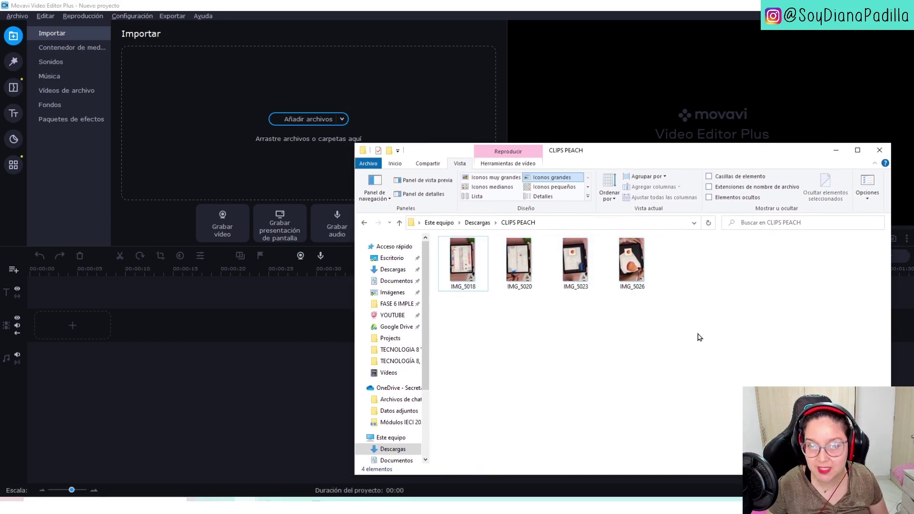
{"action": "left_click_drag", "start_coordinate": [698, 337], "coordinate": [474, 245]}
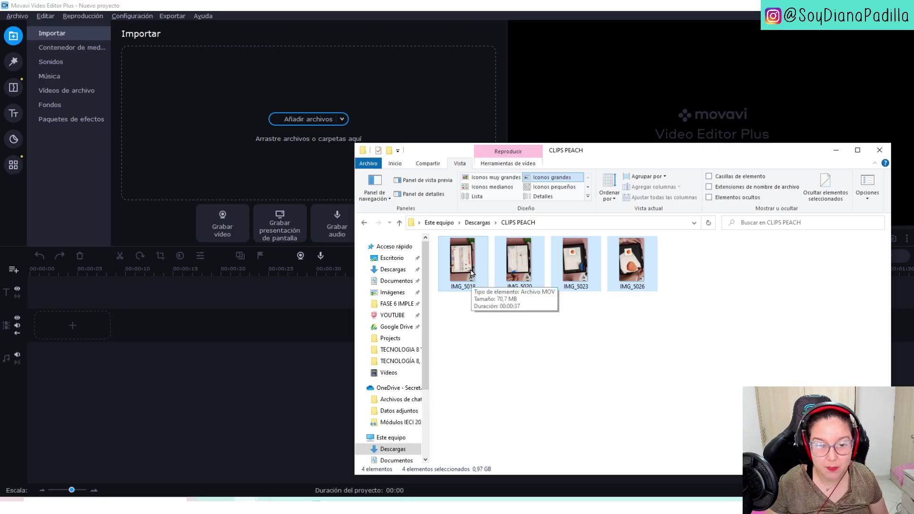
{"action": "left_click_drag", "start_coordinate": [710, 337], "coordinate": [321, 138]}
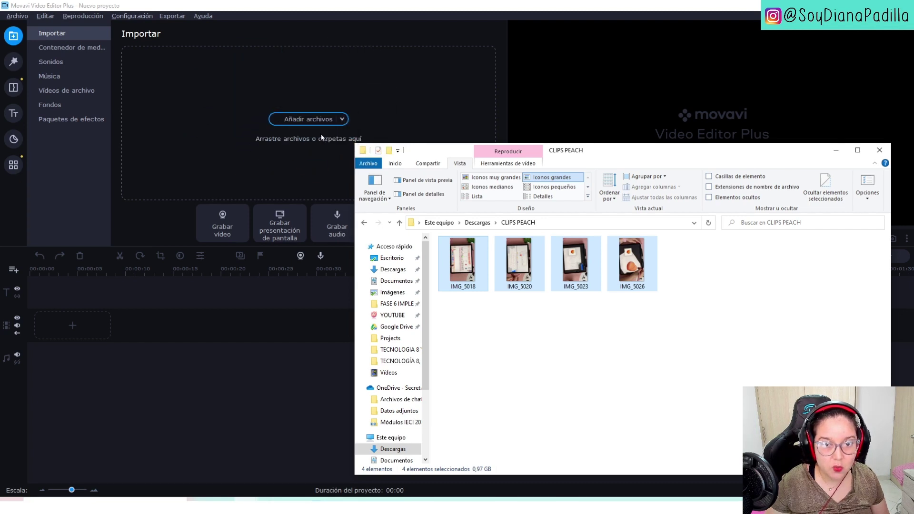
{"action": "left_click", "coordinate": [248, 161]}
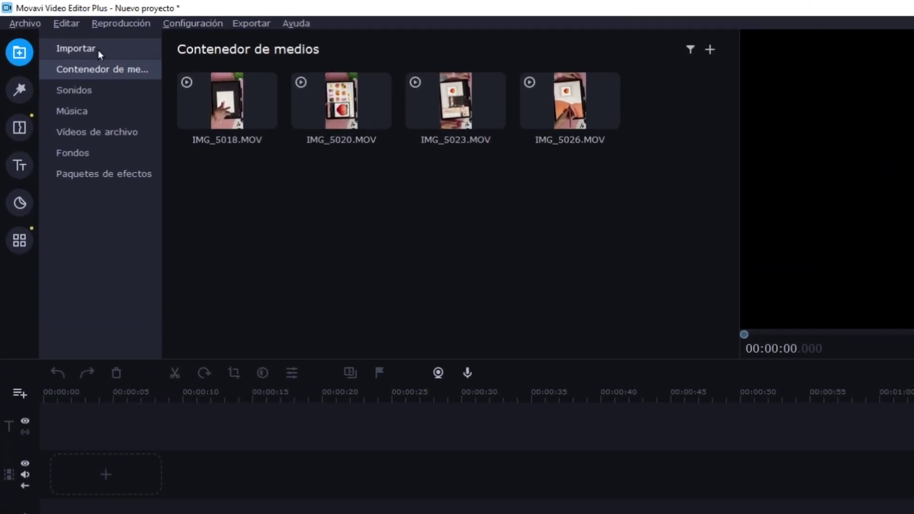
Step: Look through the import options, sounds, music, stock videos, backgrounds and effect packs, and return to the media bin
{"action": "left_click", "coordinate": [98, 50]}
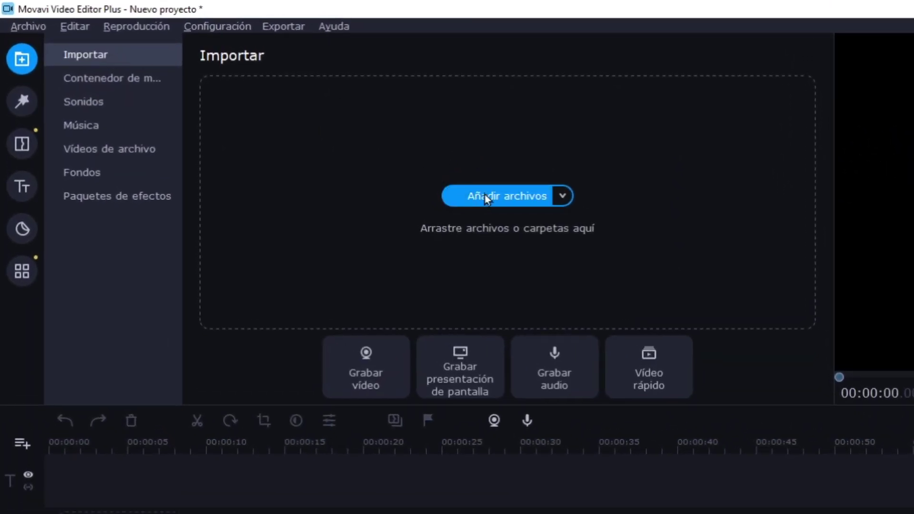
{"action": "left_click", "coordinate": [100, 82]}
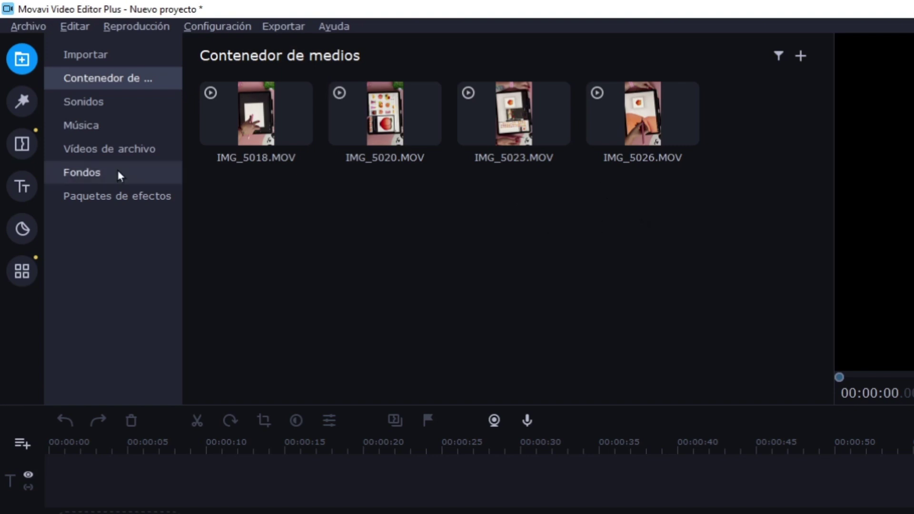
{"action": "left_click", "coordinate": [102, 104]}
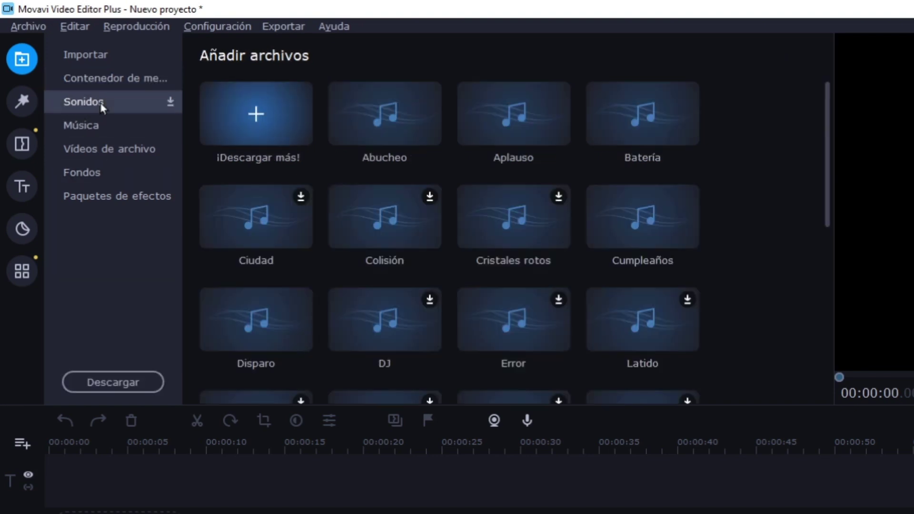
{"action": "left_click", "coordinate": [105, 125]}
{"action": "left_click", "coordinate": [110, 151]}
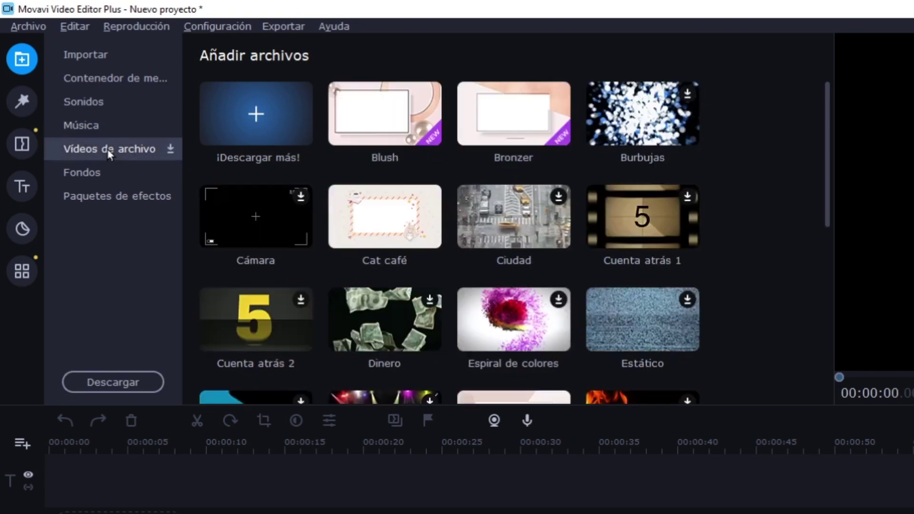
{"action": "left_click", "coordinate": [140, 167]}
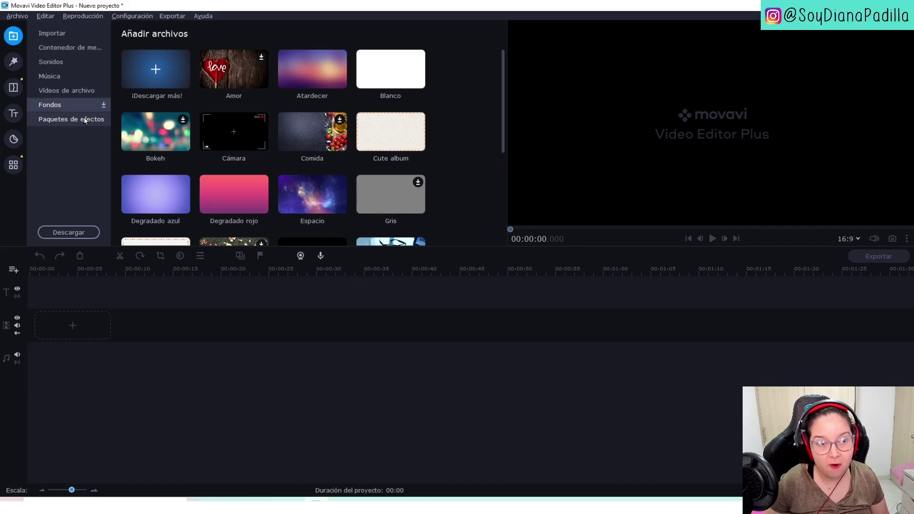
{"action": "left_click", "coordinate": [139, 201]}
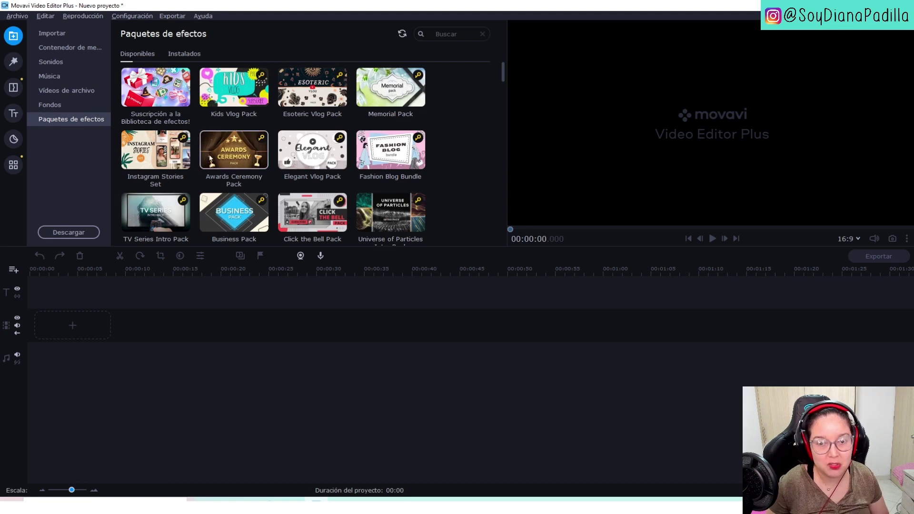
{"action": "left_click", "coordinate": [66, 48]}
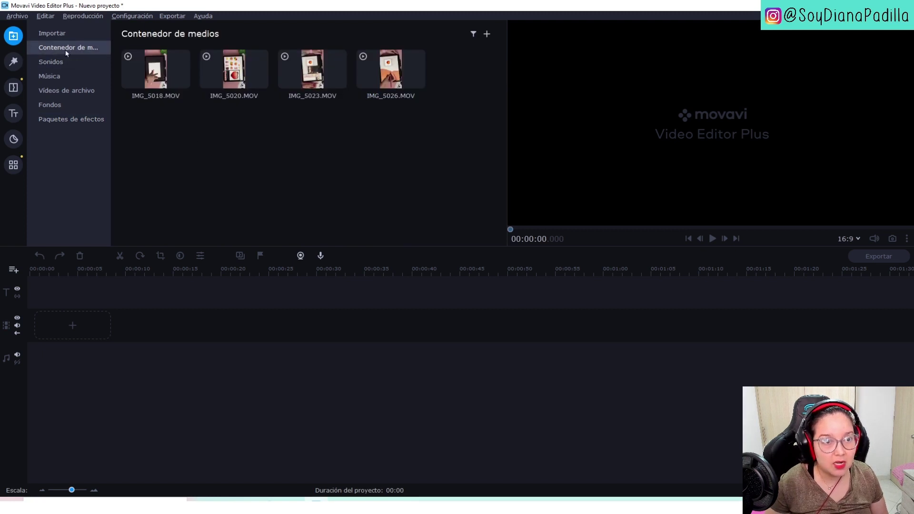
Step: Preview the imported clips IMG_5020, IMG_5023 and IMG_5018 in the player
{"action": "left_click", "coordinate": [213, 103]}
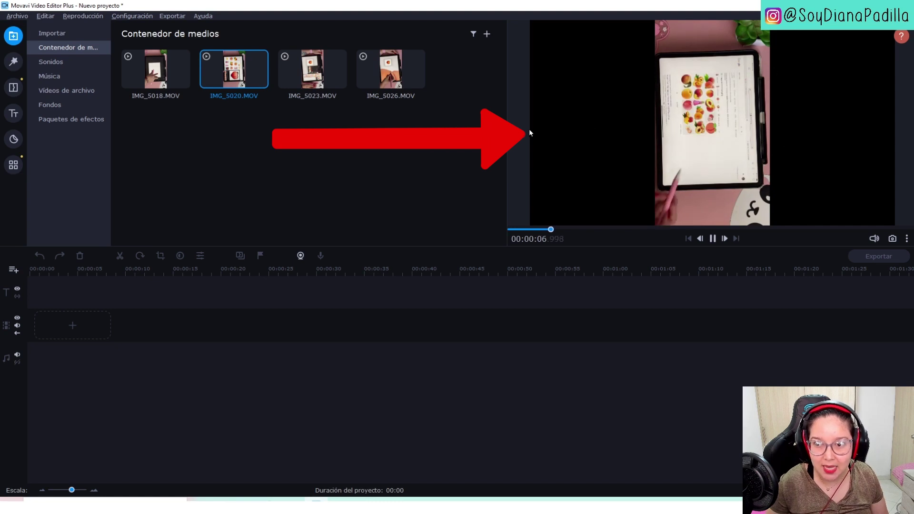
{"action": "left_click", "coordinate": [312, 80]}
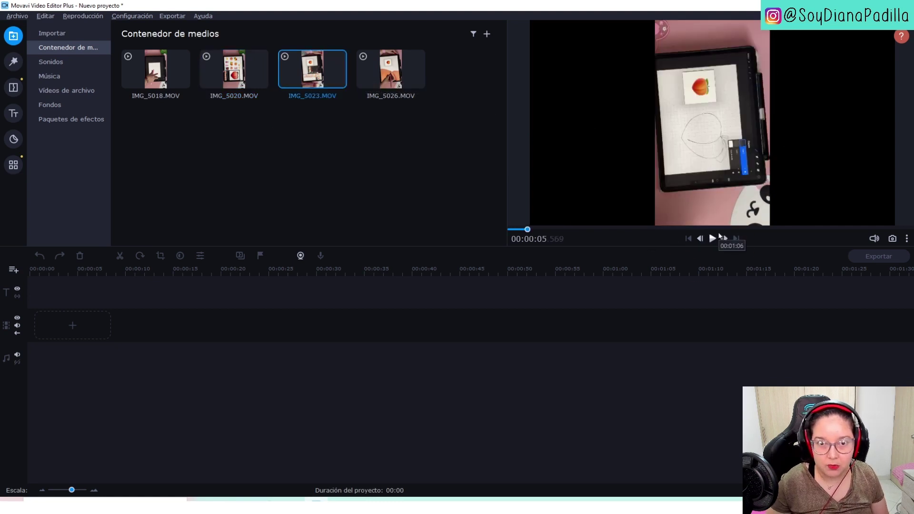
{"action": "left_click", "coordinate": [179, 76]}
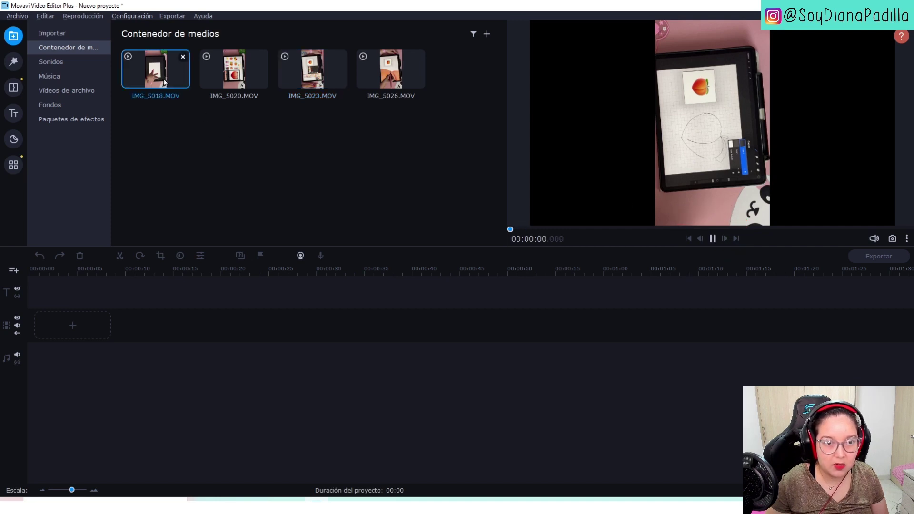
Step: Place IMG_5018.MOV at the start of the video track and keep the project's 16:9 aspect ratio
{"action": "left_click_drag", "start_coordinate": [185, 84], "coordinate": [36, 328]}
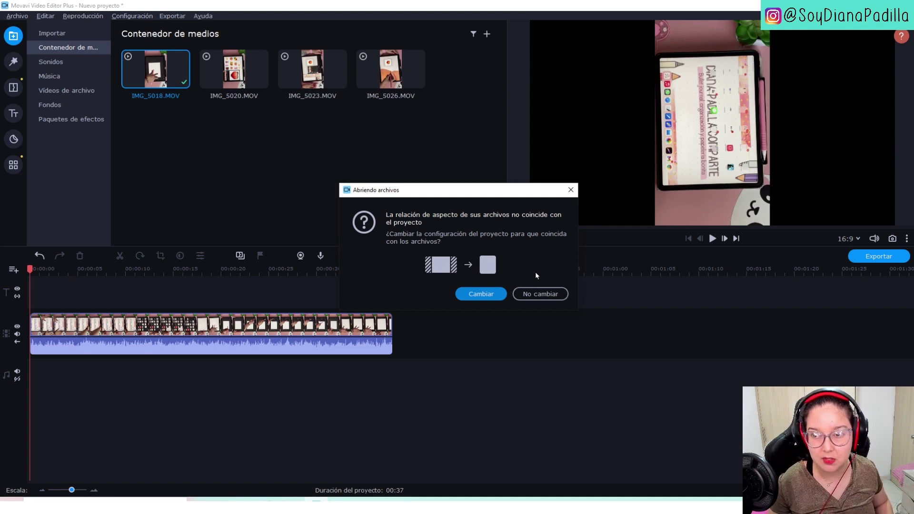
{"action": "left_click", "coordinate": [550, 294]}
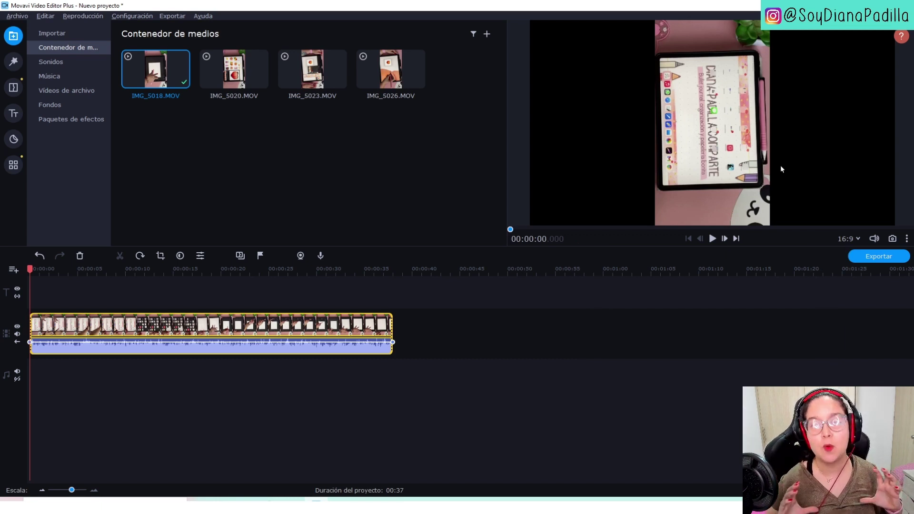
{"action": "left_click", "coordinate": [288, 259]}
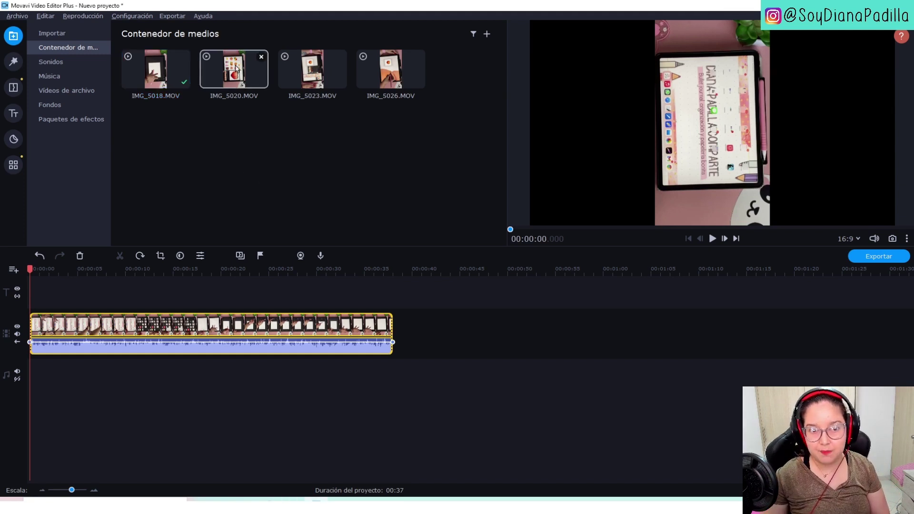
Step: Add IMG_5020.MOV to the video track directly after the first clip
{"action": "left_click_drag", "start_coordinate": [231, 71], "coordinate": [449, 317]}
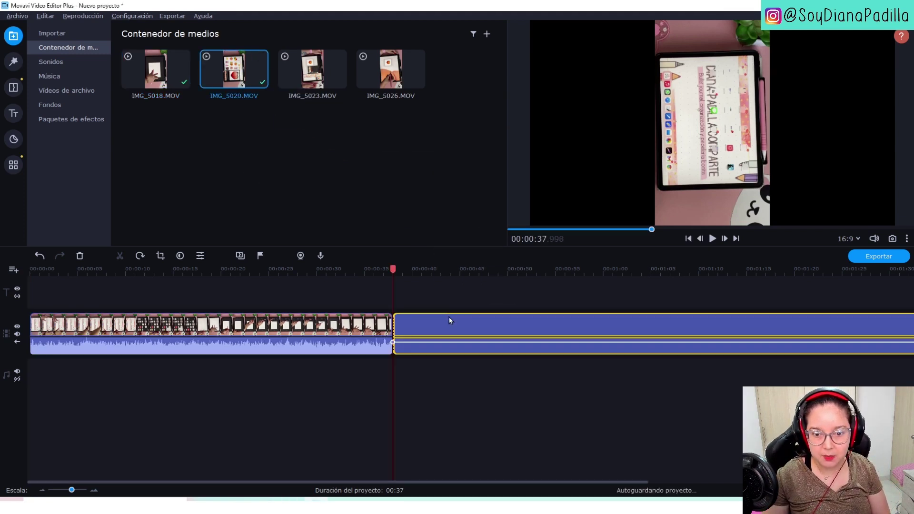
{"action": "scroll", "coordinate": [475, 381], "scroll_direction": "down", "scroll_amount": 5}
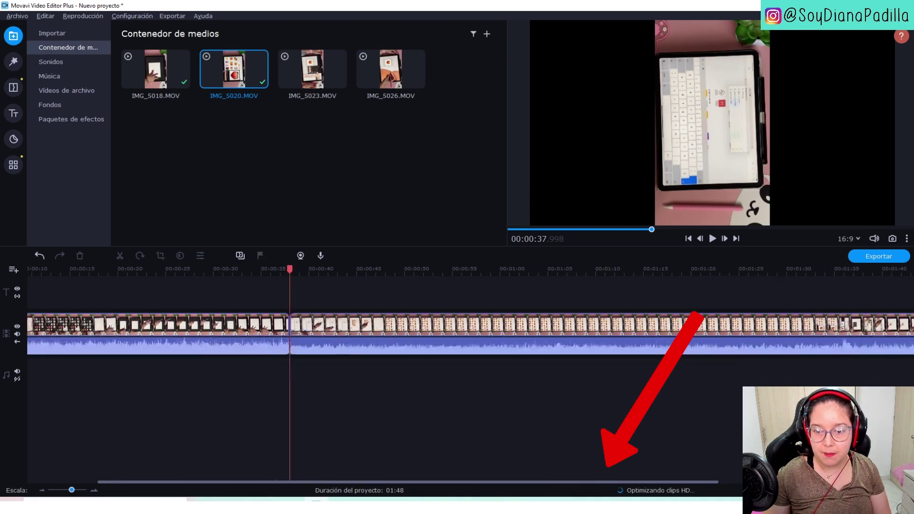
{"action": "left_click_drag", "start_coordinate": [590, 499], "coordinate": [648, 499]}
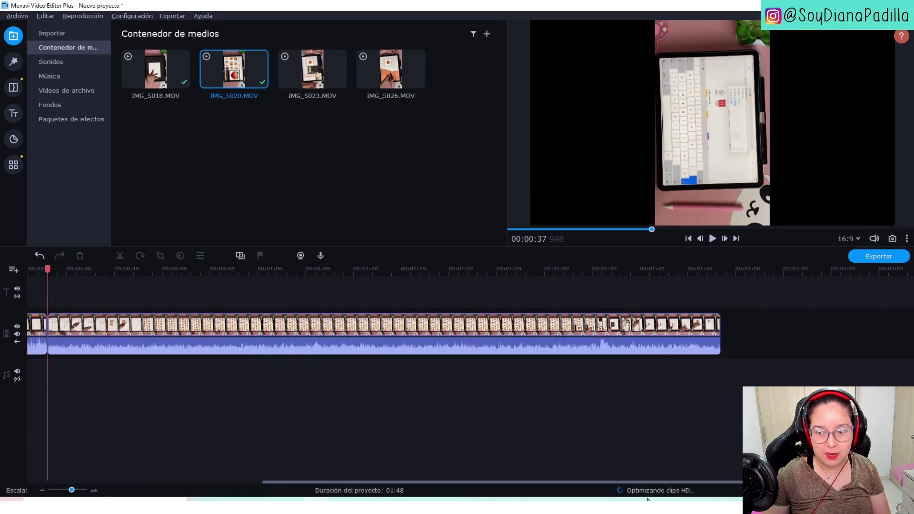
Step: Add IMG_5023.MOV and IMG_5026.MOV in that order at the end of the video track
{"action": "left_click", "coordinate": [42, 491]}
{"action": "left_click", "coordinate": [42, 491]}
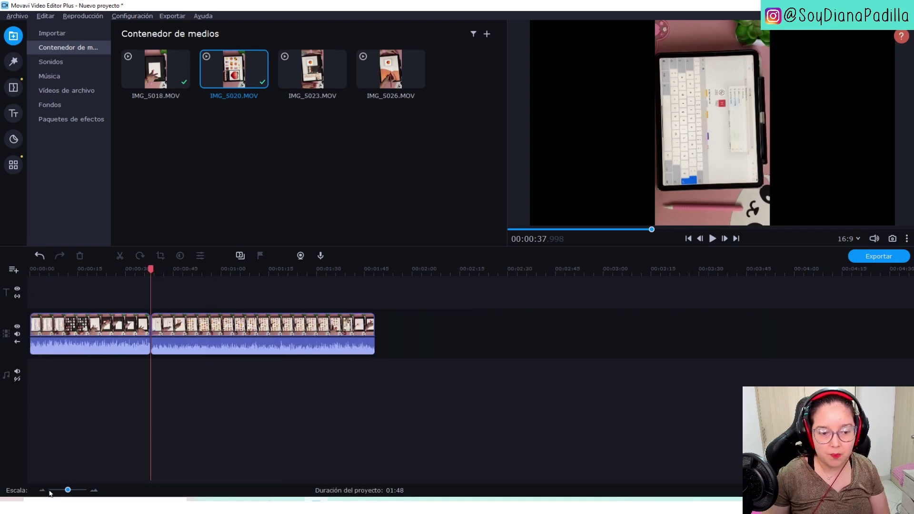
{"action": "left_click", "coordinate": [68, 490]}
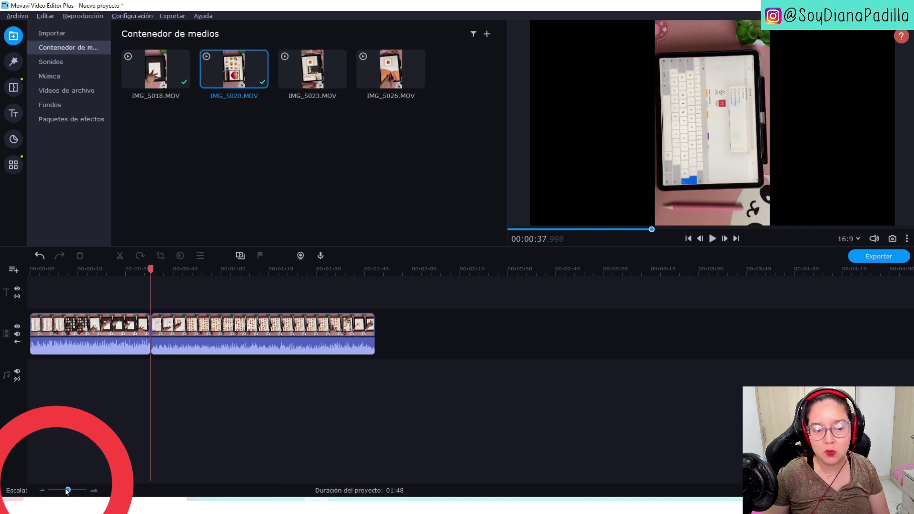
{"action": "left_click", "coordinate": [94, 490]}
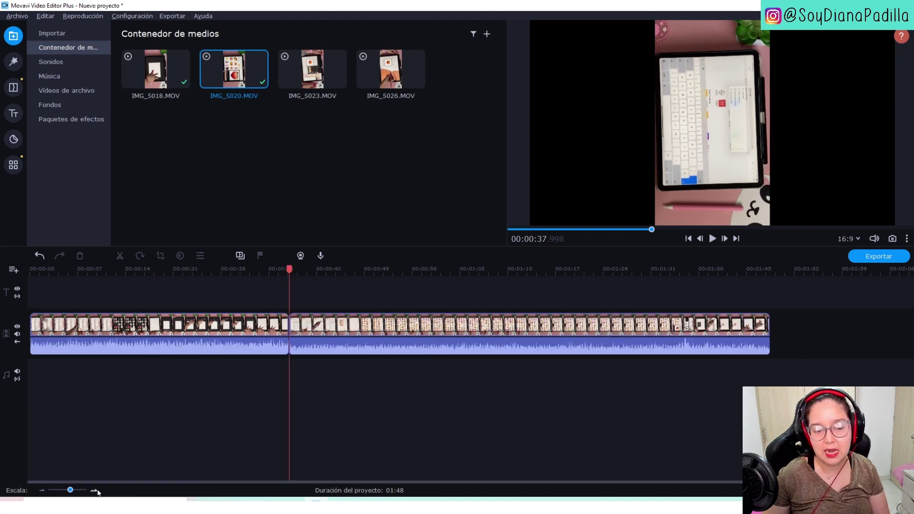
{"action": "left_click", "coordinate": [42, 491]}
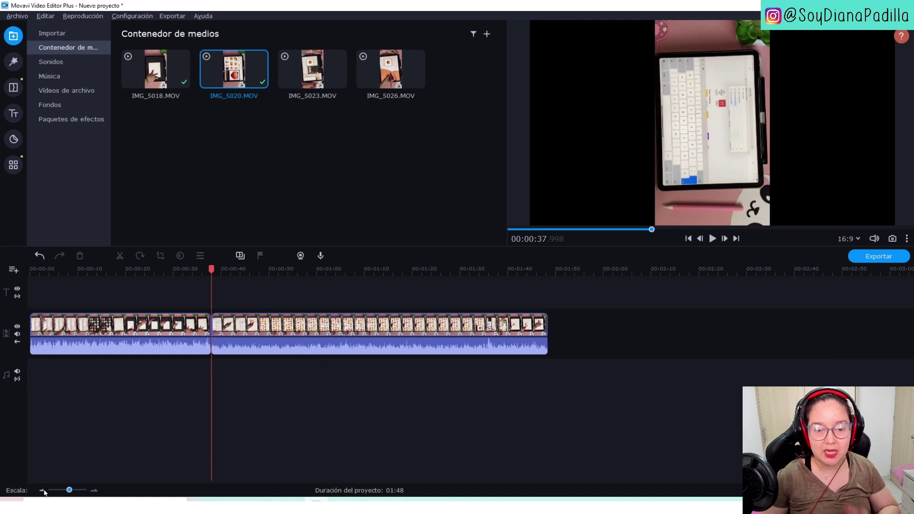
{"action": "left_click_drag", "start_coordinate": [313, 71], "coordinate": [585, 328]}
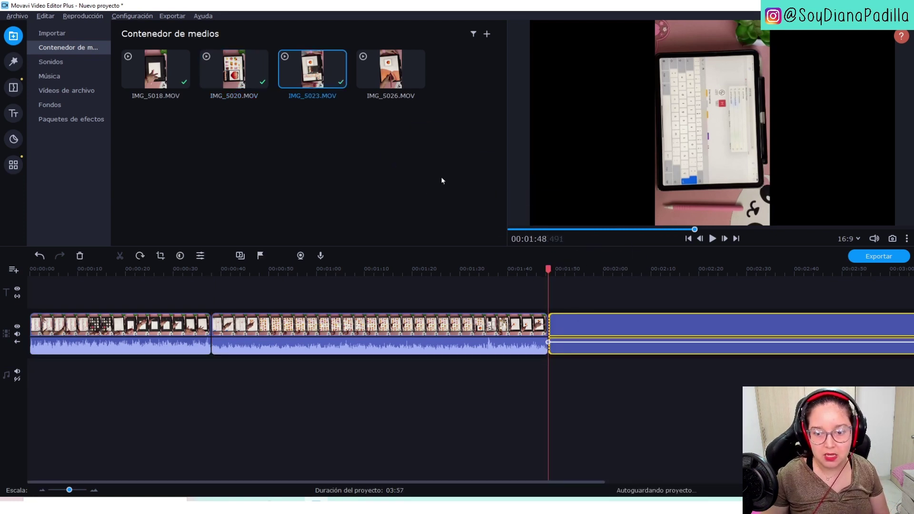
{"action": "left_click", "coordinate": [42, 490]}
{"action": "left_click_drag", "start_coordinate": [390, 69], "coordinate": [603, 318]}
{"action": "left_click", "coordinate": [43, 490]}
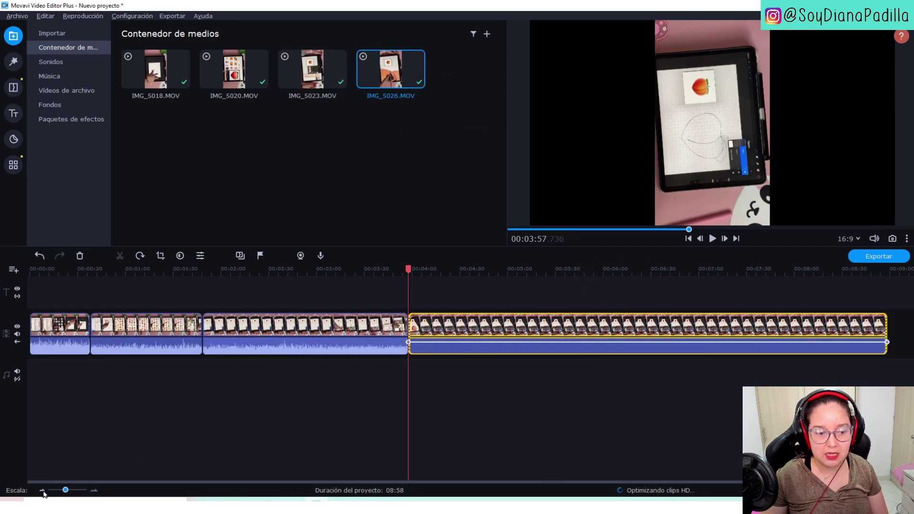
{"action": "left_click", "coordinate": [43, 491]}
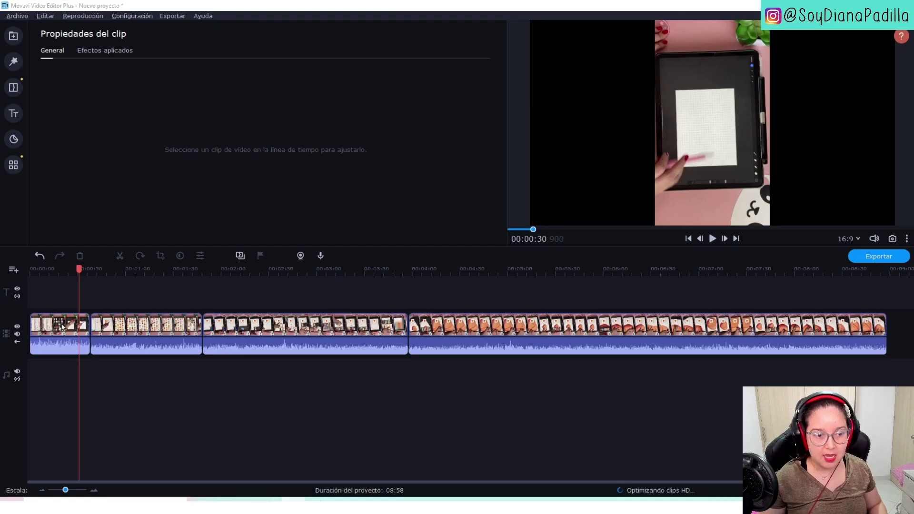
Step: Set the volume of the first clip on the timeline to 0% and play it back to check
{"action": "left_click", "coordinate": [70, 326]}
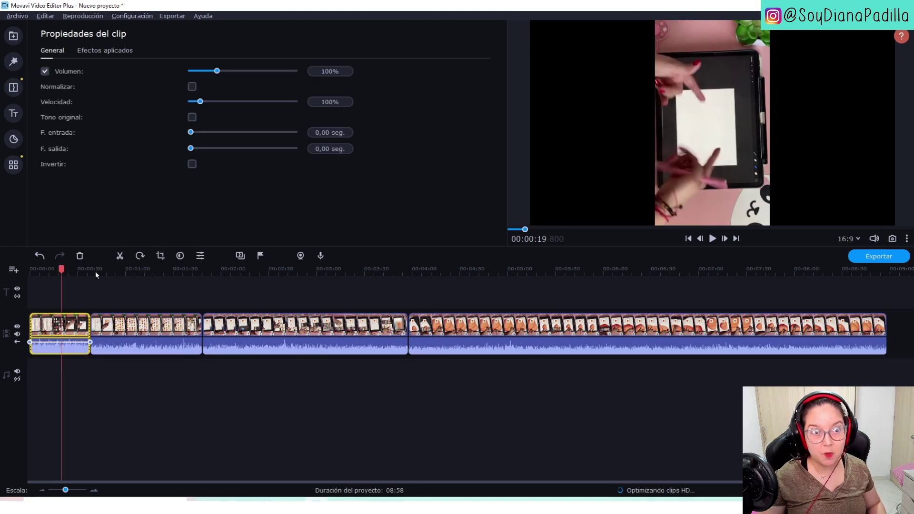
{"action": "right_click", "coordinate": [71, 332]}
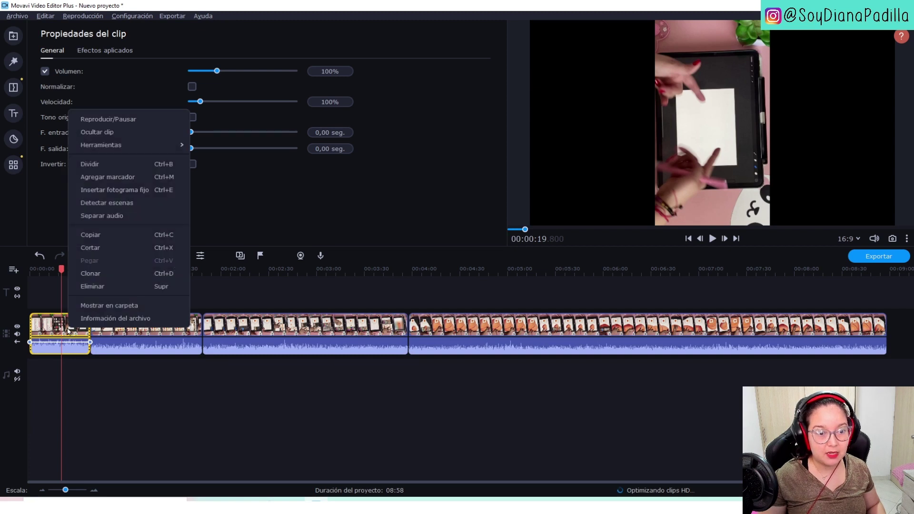
{"action": "mouse_move", "coordinate": [153, 147]}
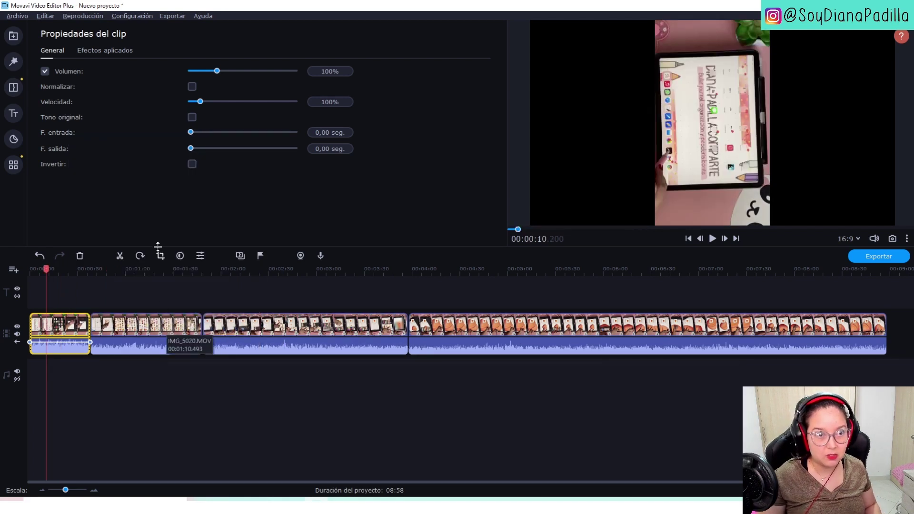
{"action": "left_click_drag", "start_coordinate": [215, 71], "coordinate": [185, 72]}
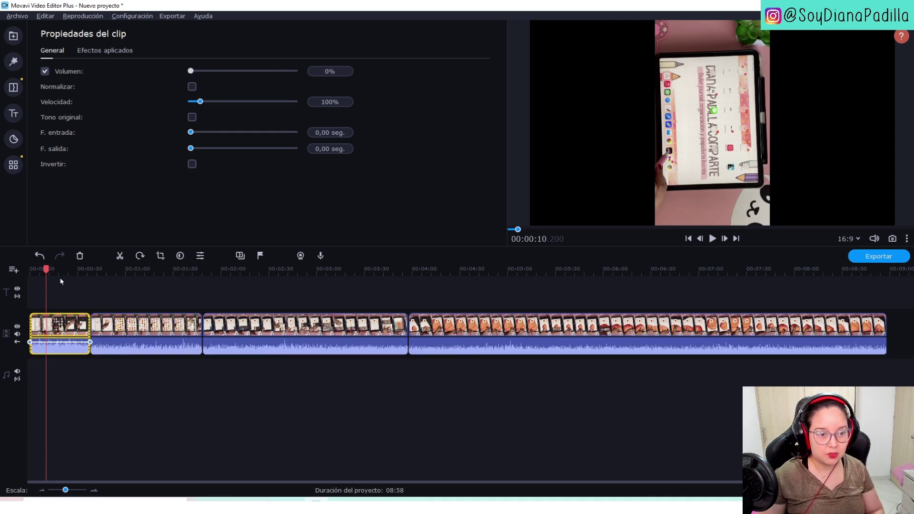
{"action": "left_click", "coordinate": [712, 238]}
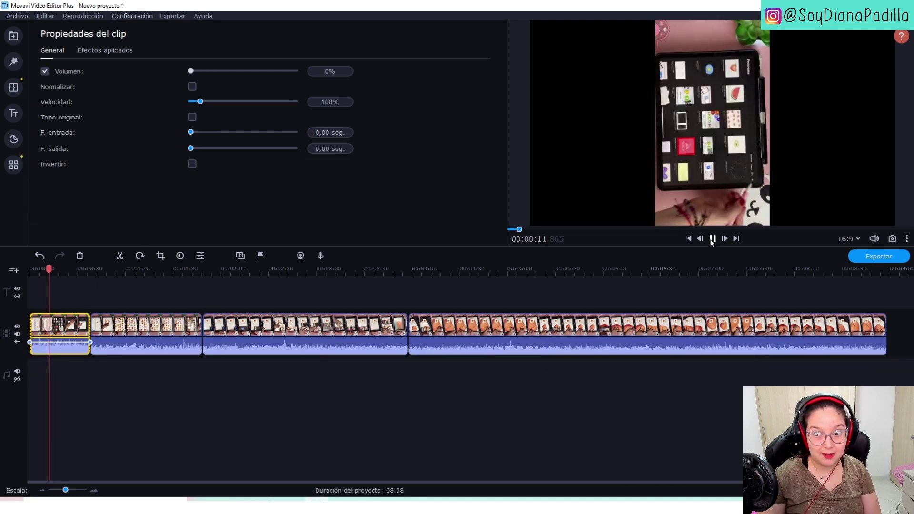
Step: Set the volume of the second clip on the timeline to 0%
{"action": "left_click", "coordinate": [171, 333]}
{"action": "left_click_drag", "start_coordinate": [216, 71], "coordinate": [163, 74]}
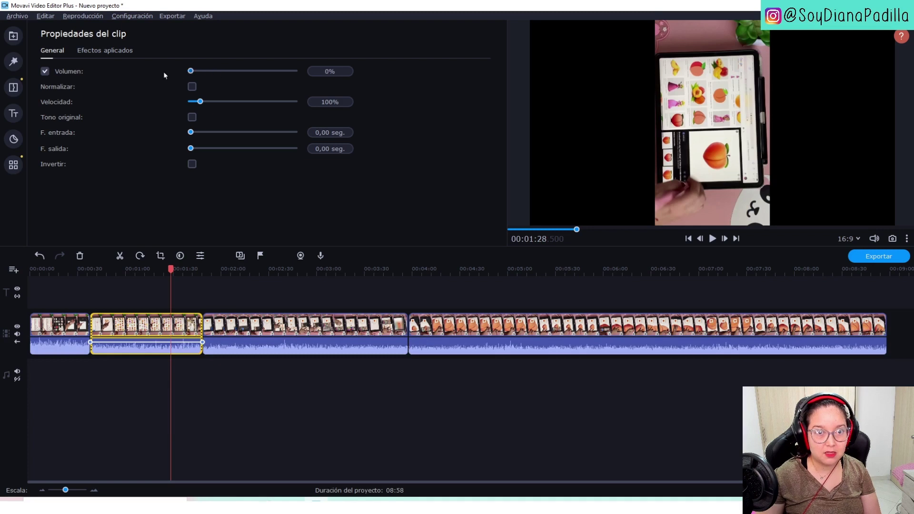
{"action": "left_click", "coordinate": [282, 331]}
{"action": "left_click", "coordinate": [53, 295]}
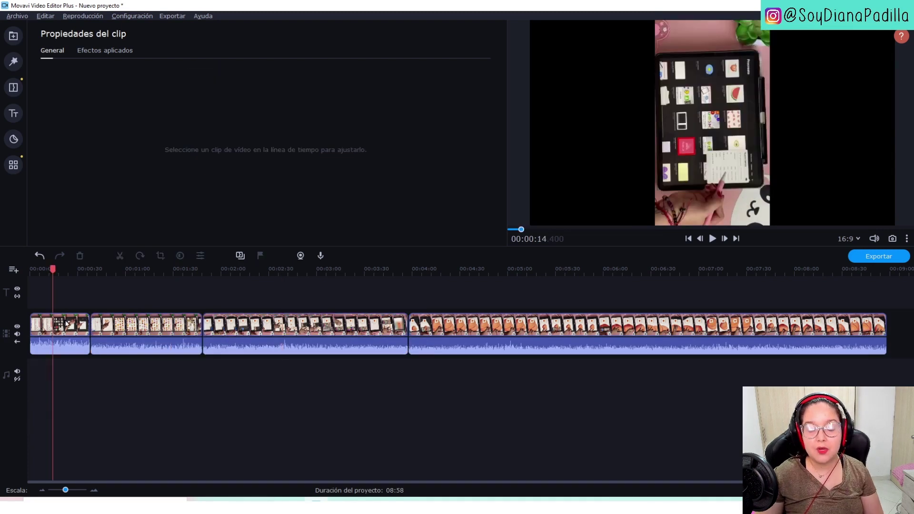
Step: Rotate the first clip on the timeline in 90° turns until its picture is landscape and upright
{"action": "left_click", "coordinate": [67, 323]}
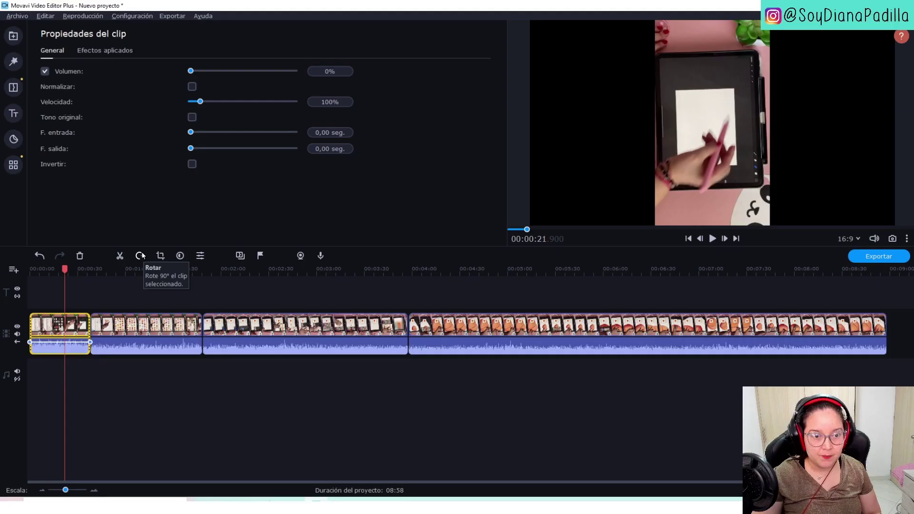
{"action": "left_click", "coordinate": [196, 319]}
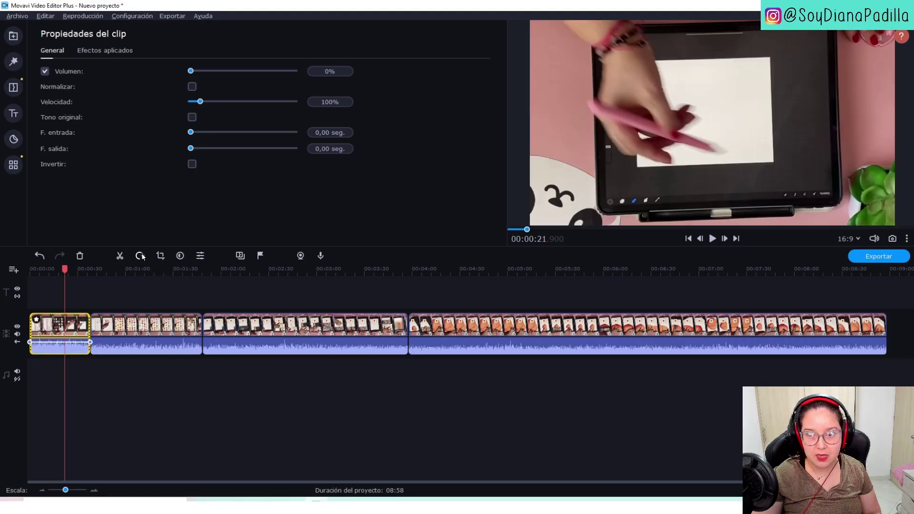
{"action": "left_click", "coordinate": [142, 256]}
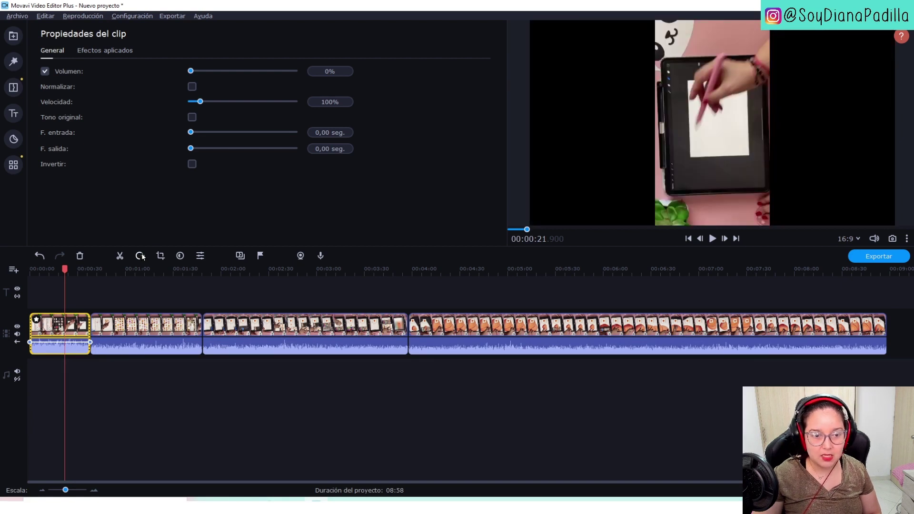
{"action": "left_click", "coordinate": [143, 257]}
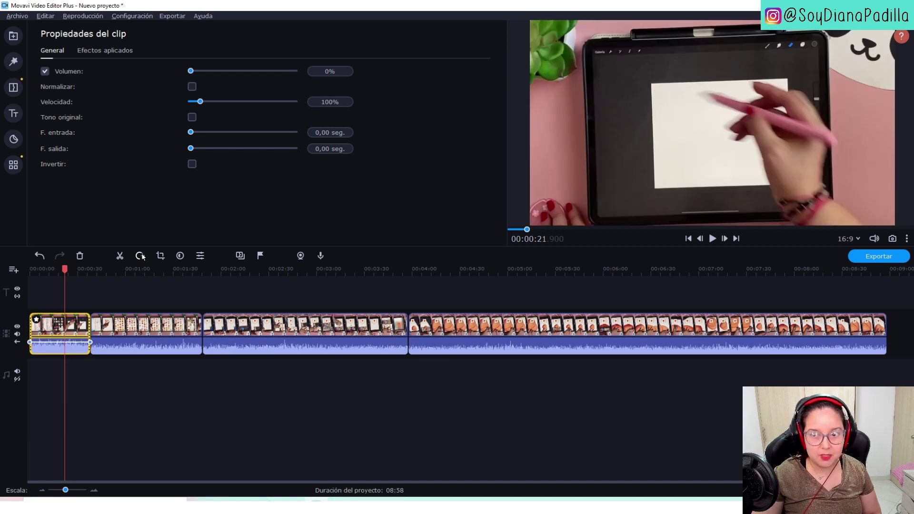
Step: Rotate the second, third and fourth clips to the same upright landscape orientation as the first
{"action": "left_click", "coordinate": [126, 328]}
{"action": "left_click", "coordinate": [242, 326]}
{"action": "left_click", "coordinate": [427, 327]}
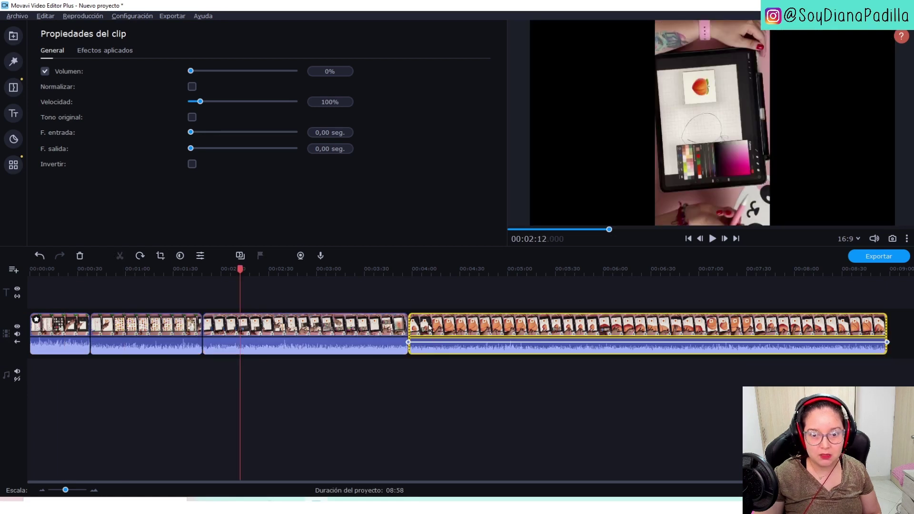
{"action": "left_click", "coordinate": [335, 337]}
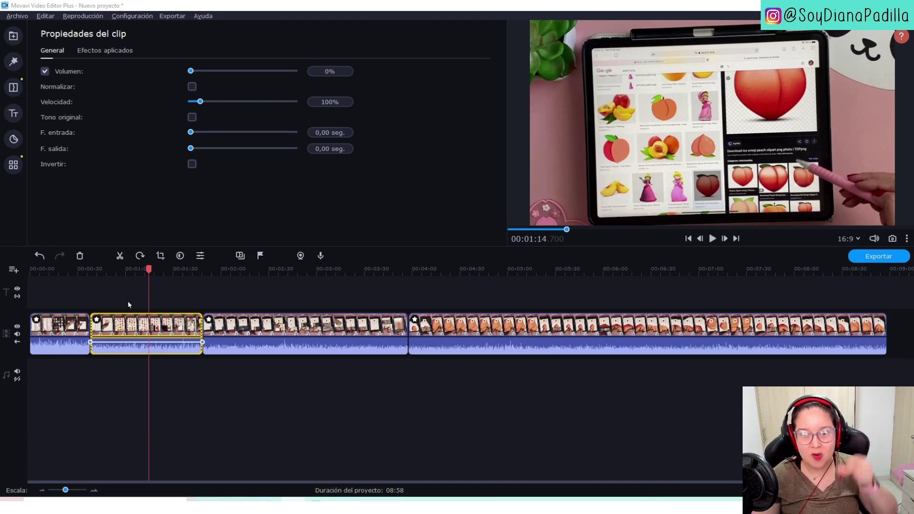
Step: Set the speed of the second clip to 387%, the third to 364% and the fourth to 242%
{"action": "left_click", "coordinate": [247, 270]}
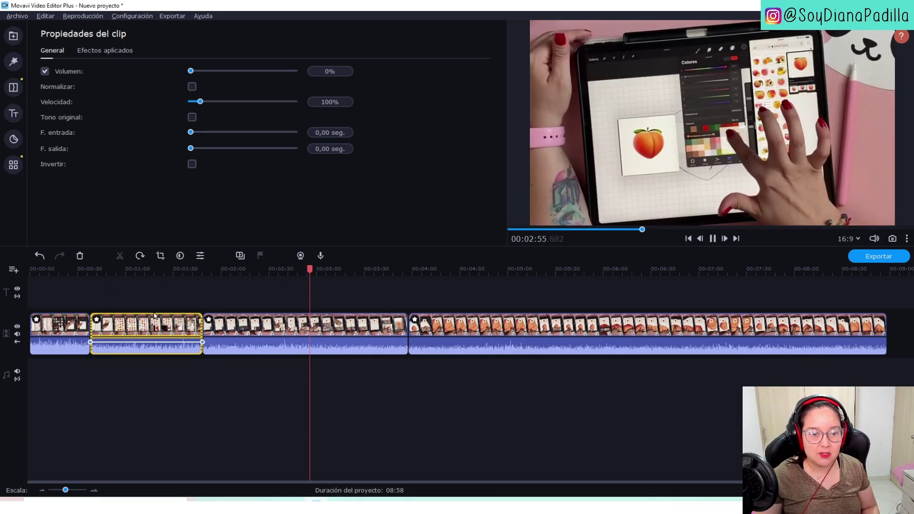
{"action": "left_click", "coordinate": [236, 323]}
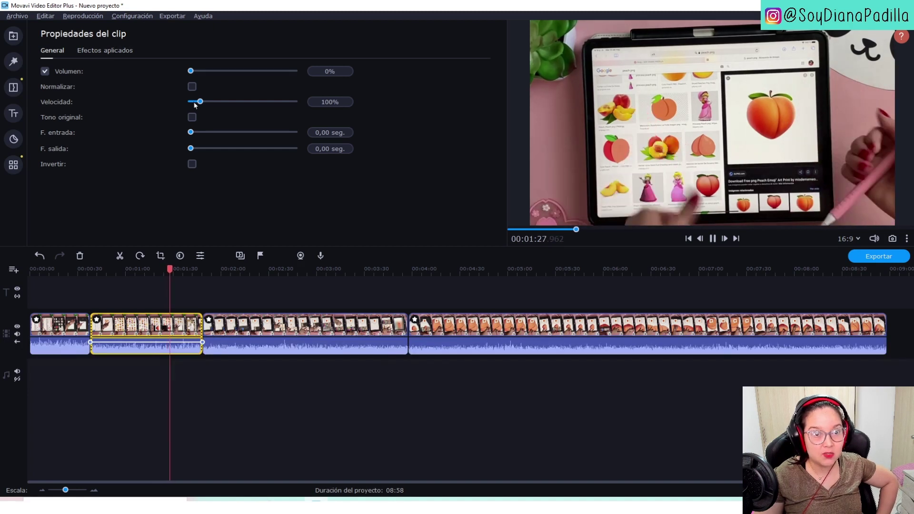
{"action": "mouse_move", "coordinate": [200, 102]}
{"action": "left_mouse_down"}
{"action": "mouse_move", "coordinate": [226, 104]}
{"action": "mouse_move", "coordinate": [200, 106]}
{"action": "left_mouse_up"}
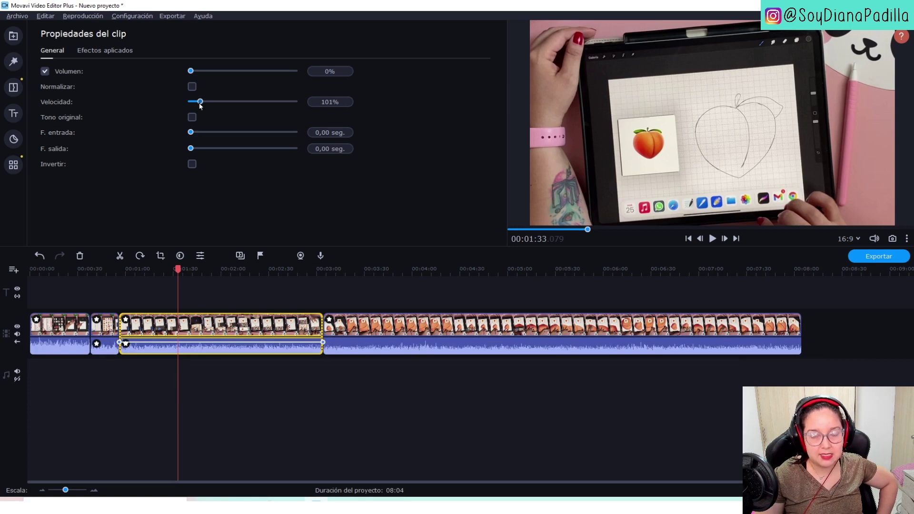
{"action": "left_click_drag", "start_coordinate": [200, 106], "coordinate": [231, 105]}
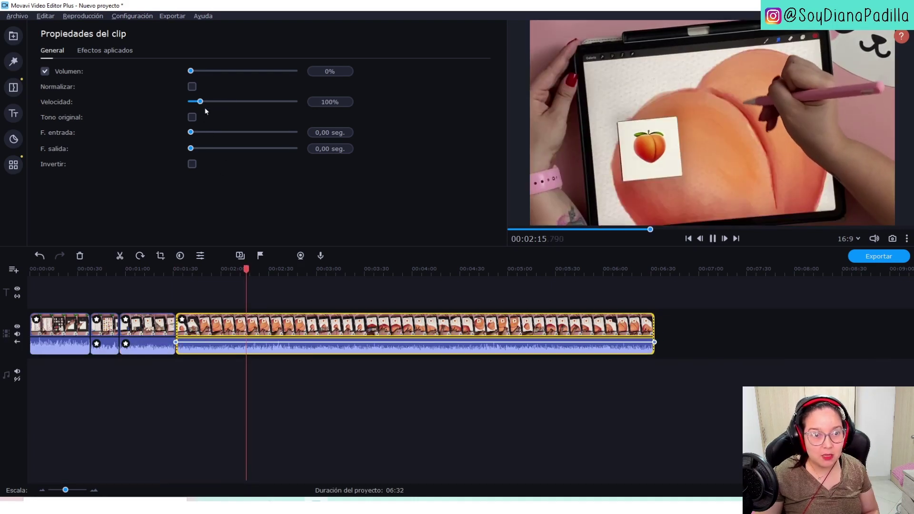
{"action": "left_click_drag", "start_coordinate": [200, 101], "coordinate": [223, 103]}
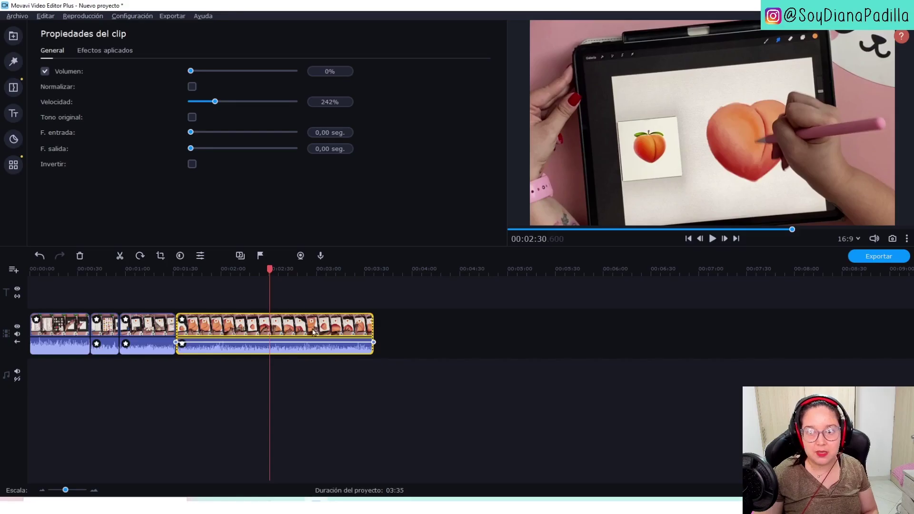
Step: Preview the sped-up last clip from several points to check its pace
{"action": "left_click", "coordinate": [320, 270]}
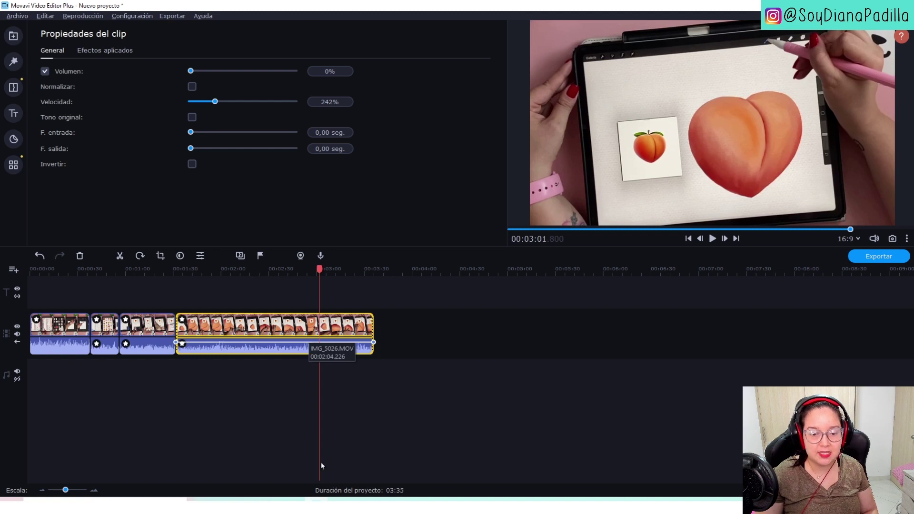
{"action": "left_click", "coordinate": [94, 490]}
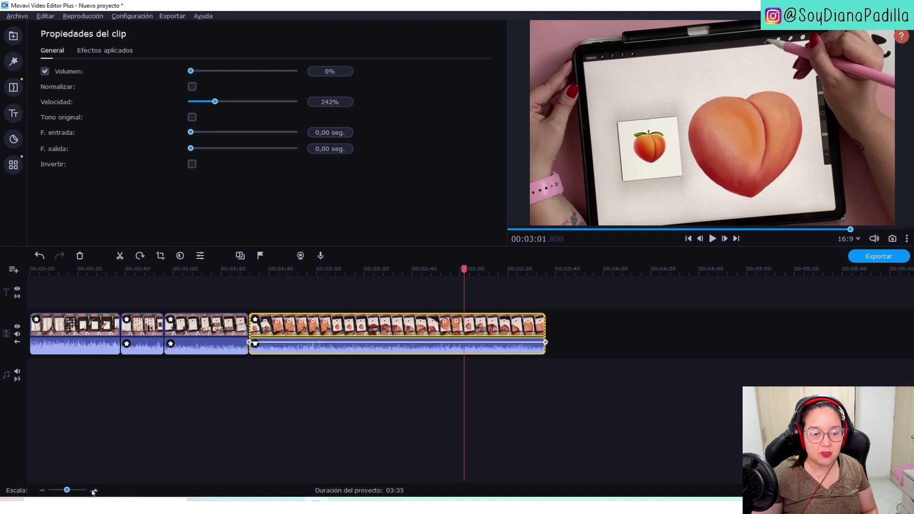
{"action": "left_click", "coordinate": [413, 268]}
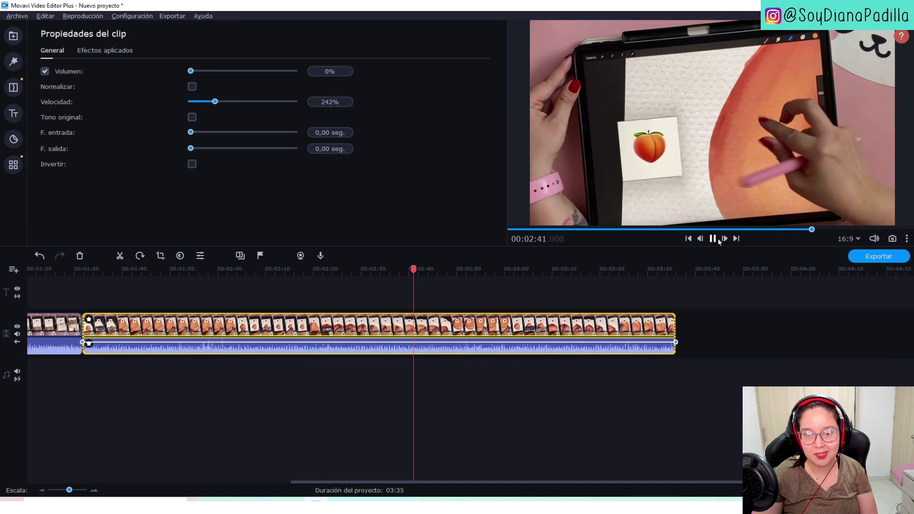
{"action": "left_click", "coordinate": [307, 269]}
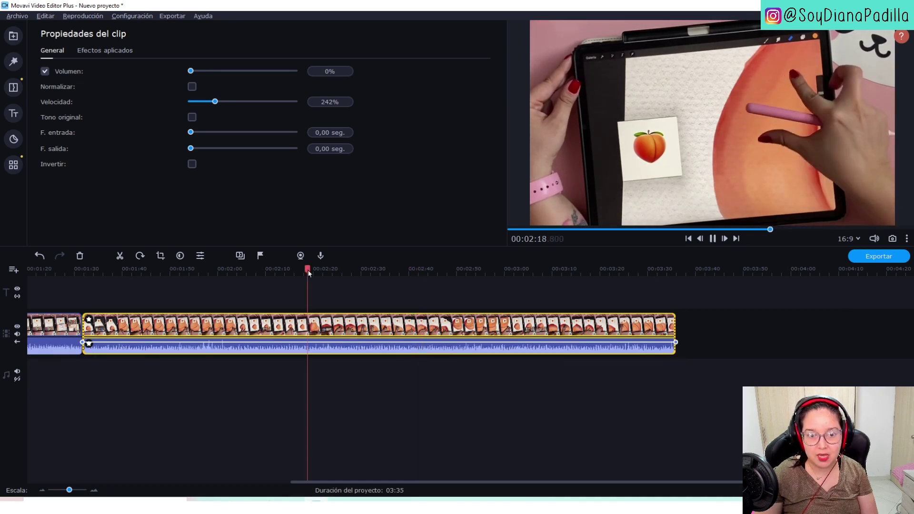
{"action": "left_click", "coordinate": [227, 270]}
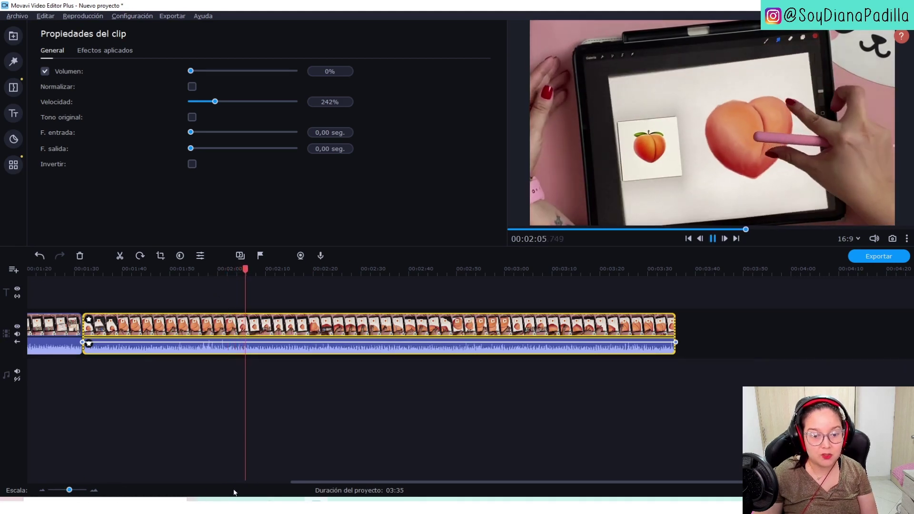
Step: Split the first clip at 00:00:22.100
{"action": "left_click_drag", "start_coordinate": [301, 482], "coordinate": [38, 482]}
{"action": "left_click", "coordinate": [101, 269]}
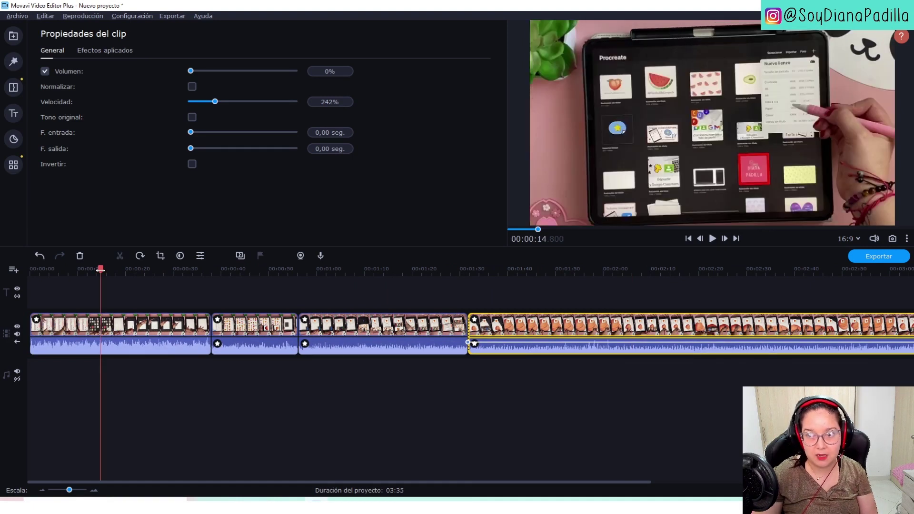
{"action": "left_click_drag", "start_coordinate": [100, 269], "coordinate": [114, 269]}
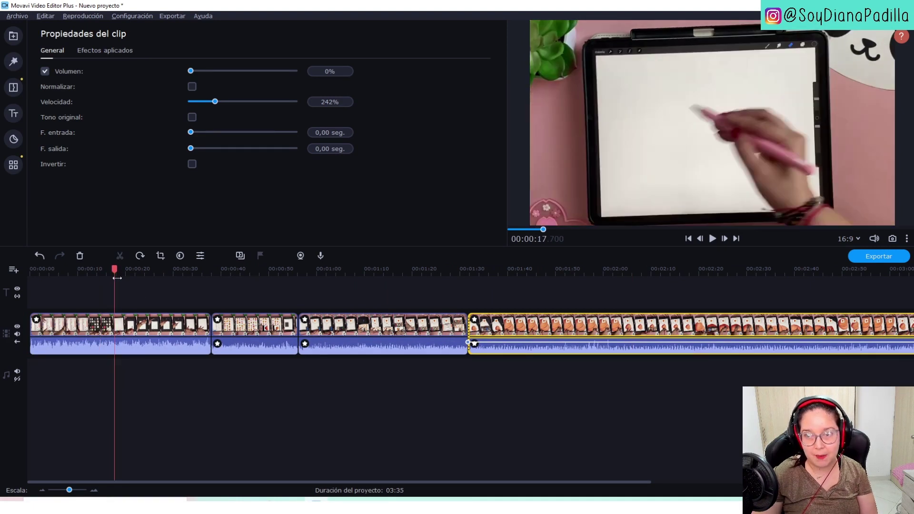
{"action": "left_click", "coordinate": [135, 326]}
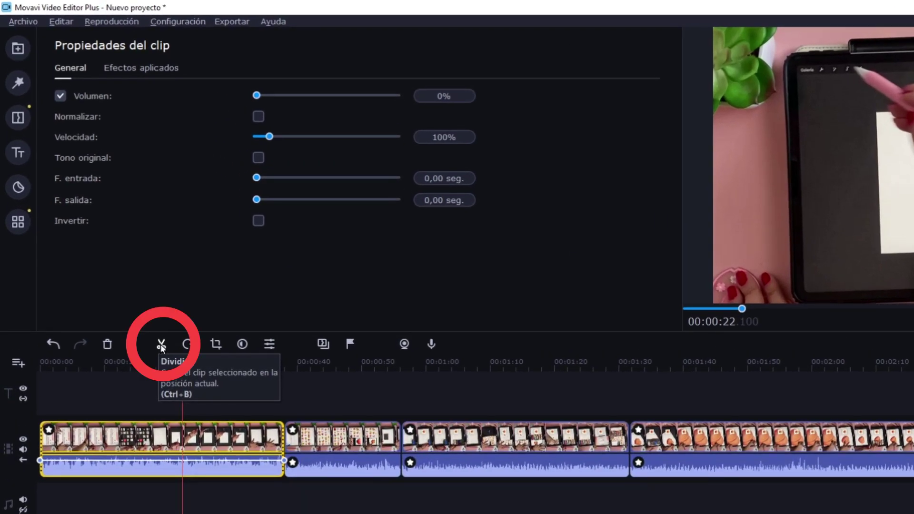
{"action": "left_click", "coordinate": [161, 344]}
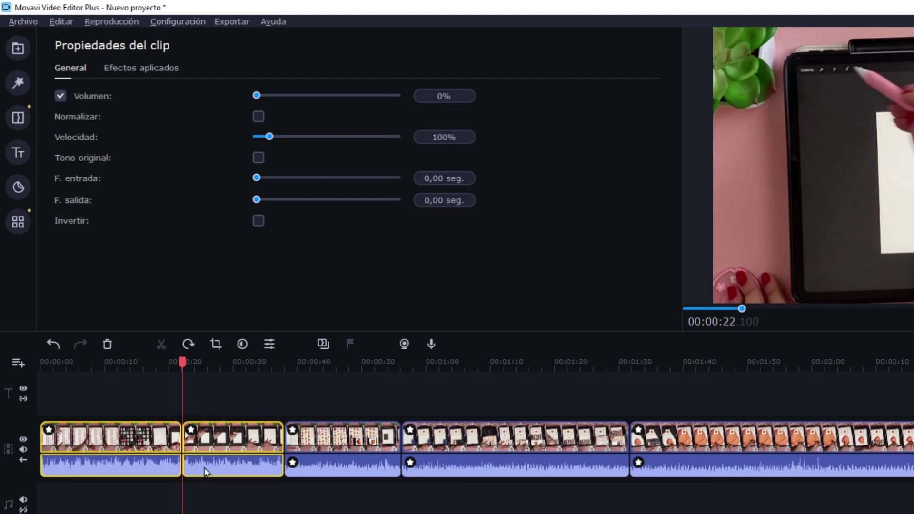
Step: Trim the end of the split clip's first part to 00:00:16.400 and shorten the second part from its start
{"action": "left_click", "coordinate": [145, 442]}
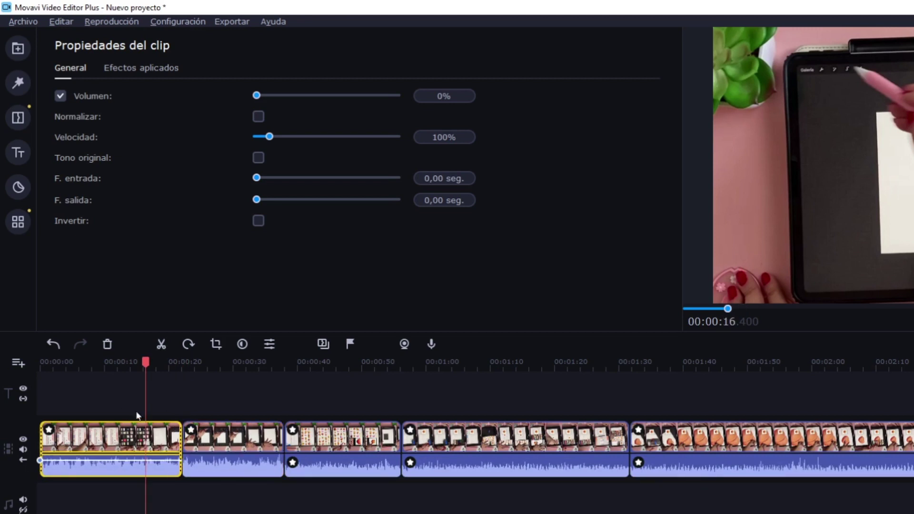
{"action": "left_click", "coordinate": [161, 390]}
{"action": "left_click", "coordinate": [169, 436]}
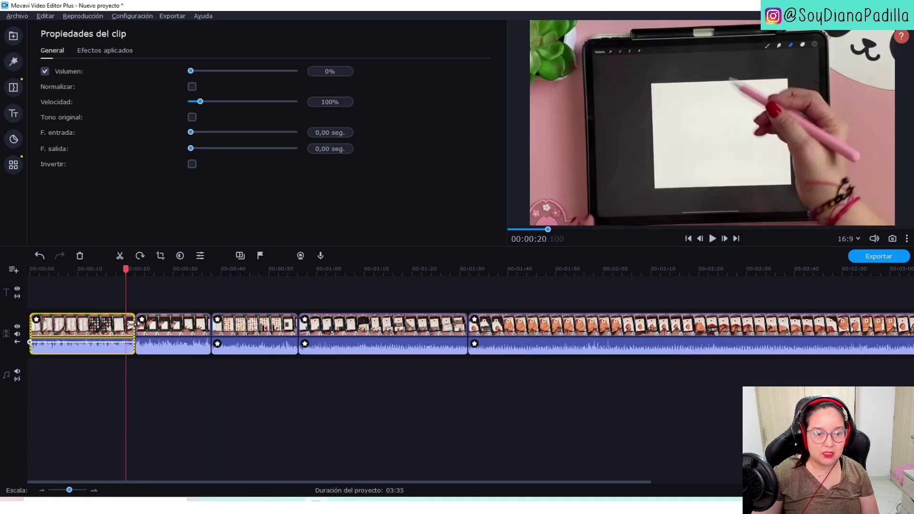
{"action": "mouse_move", "coordinate": [131, 324]}
{"action": "left_mouse_down"}
{"action": "mouse_move", "coordinate": [94, 326]}
{"action": "mouse_move", "coordinate": [136, 332]}
{"action": "left_mouse_up"}
{"action": "left_click", "coordinate": [110, 333]}
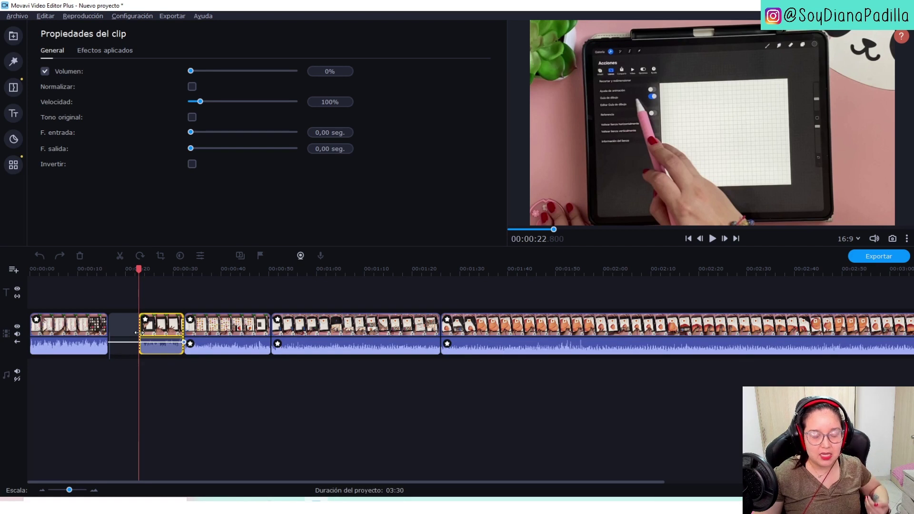
{"action": "left_click_drag", "start_coordinate": [137, 333], "coordinate": [140, 333]}
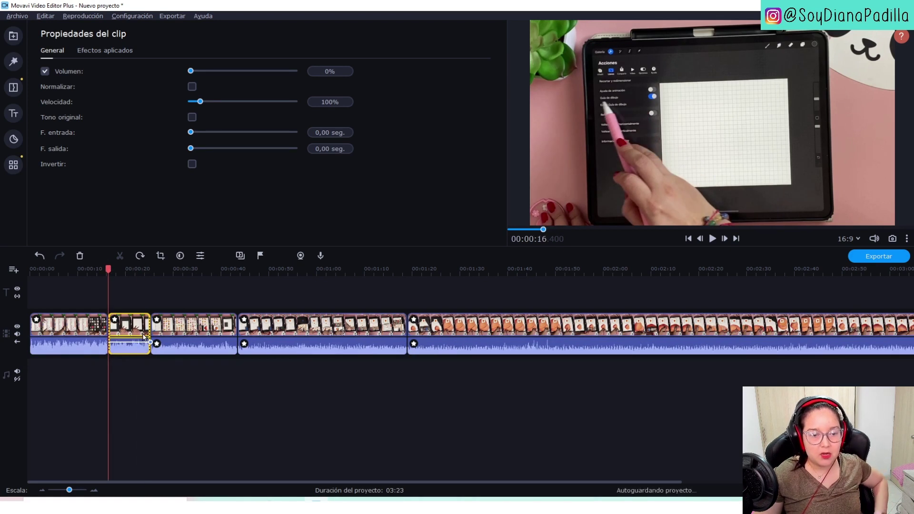
Step: Trim about 10 seconds off the start of the third clip on the timeline
{"action": "left_click", "coordinate": [179, 331]}
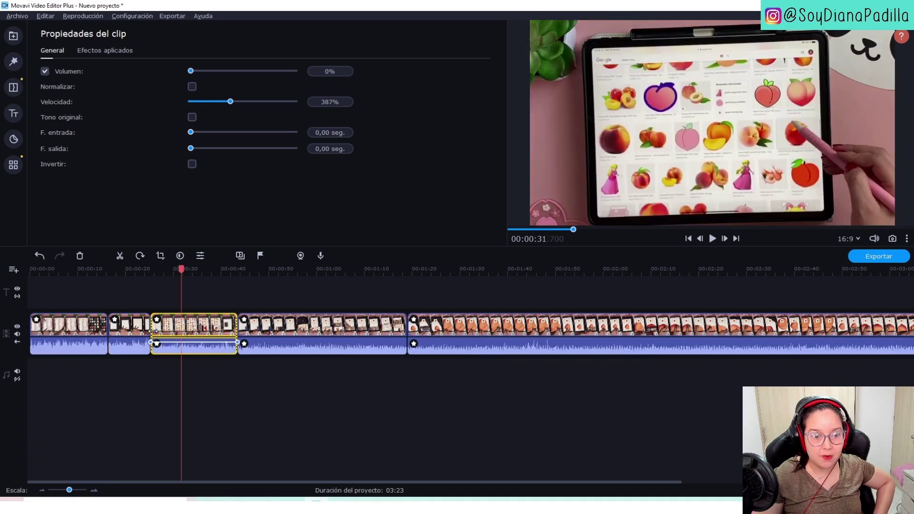
{"action": "left_click_drag", "start_coordinate": [152, 332], "coordinate": [196, 329]}
Step: Turn off the video track's automatic clip snapping and trim the end of the fourth clip to 00:01:02.820
{"action": "left_click", "coordinate": [227, 329]}
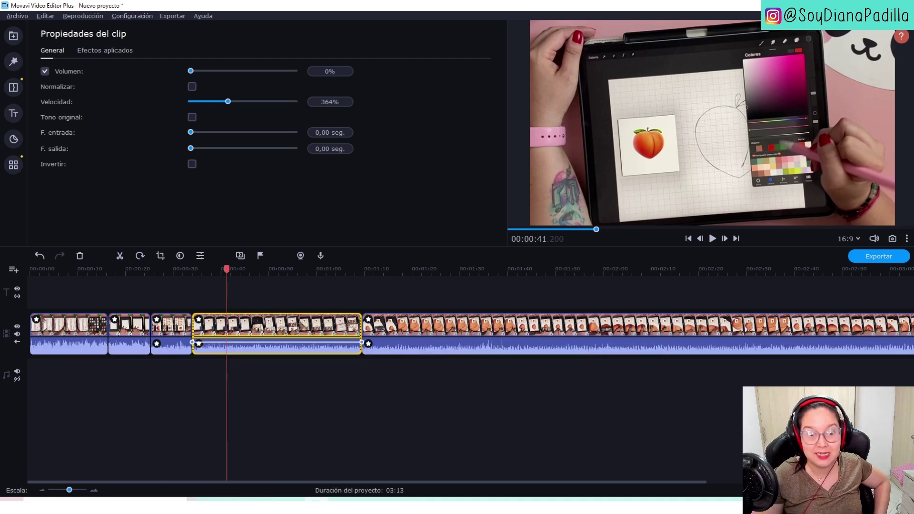
{"action": "left_click", "coordinate": [276, 269]}
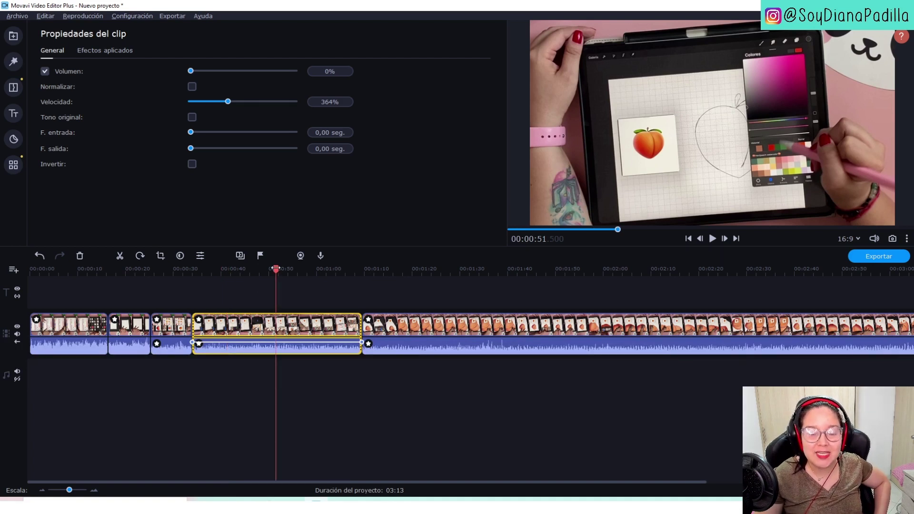
{"action": "left_click", "coordinate": [17, 343]}
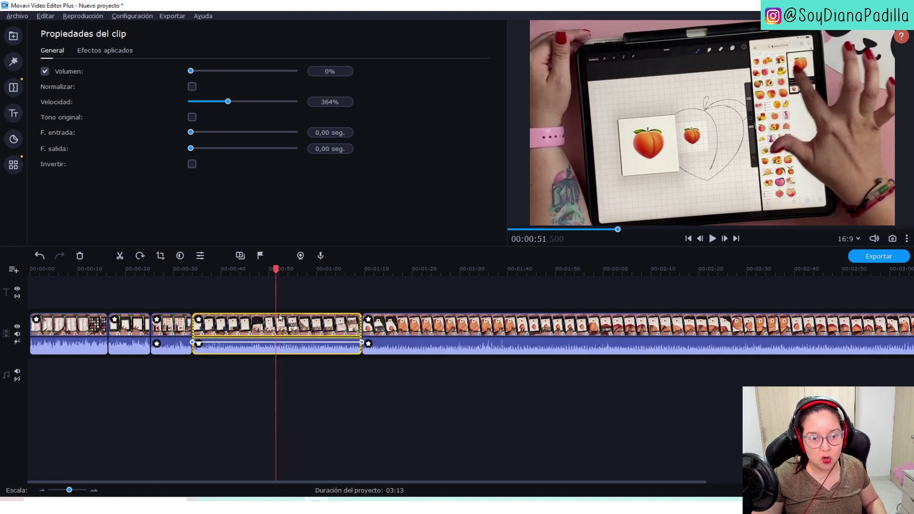
{"action": "left_click_drag", "start_coordinate": [360, 328], "coordinate": [329, 329]}
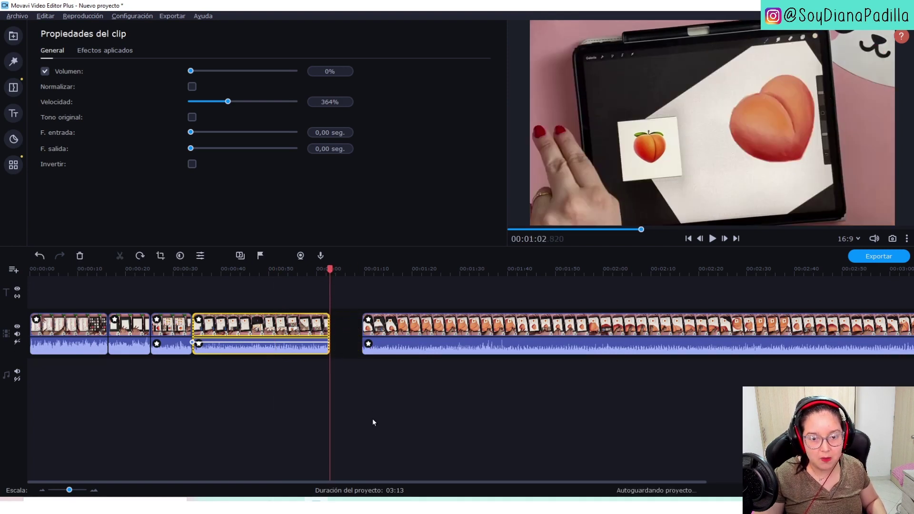
{"action": "left_click", "coordinate": [373, 422]}
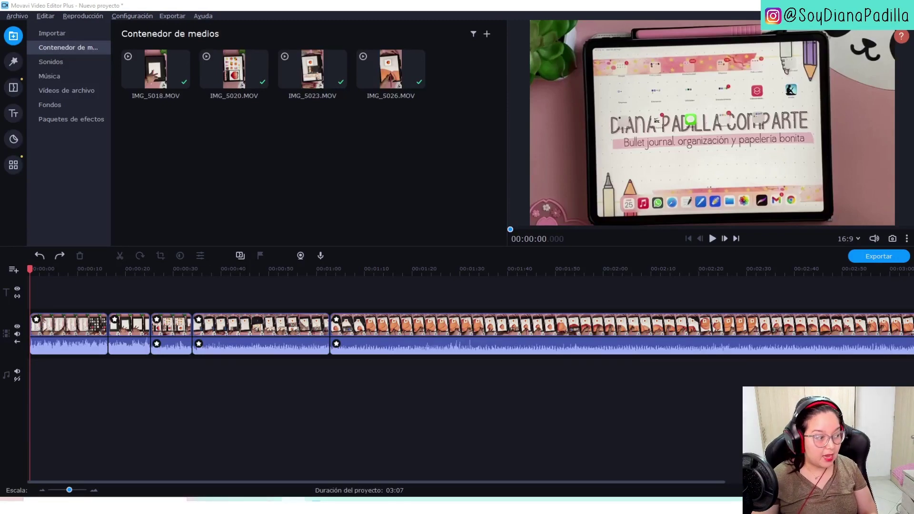
Step: Import the channel logo PNG from the file explorer into the media bin
{"action": "key", "text": "alt+Tab"}
{"action": "left_click_drag", "start_coordinate": [740, 267], "coordinate": [218, 161]}
{"action": "left_click", "coordinate": [241, 161]}
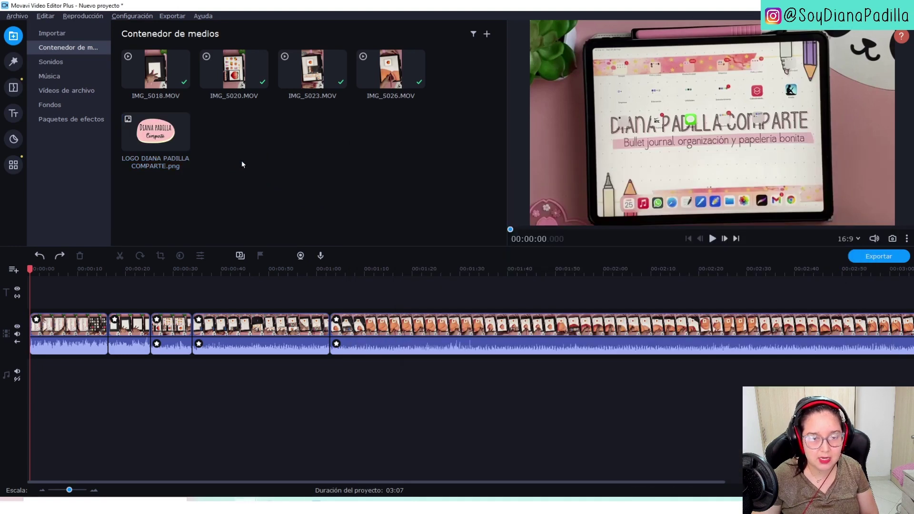
{"action": "mouse_move", "coordinate": [167, 143]}
{"action": "left_mouse_down"}
{"action": "mouse_move", "coordinate": [112, 268]}
{"action": "mouse_move", "coordinate": [154, 142]}
{"action": "left_mouse_up"}
{"action": "right_click", "coordinate": [81, 299]}
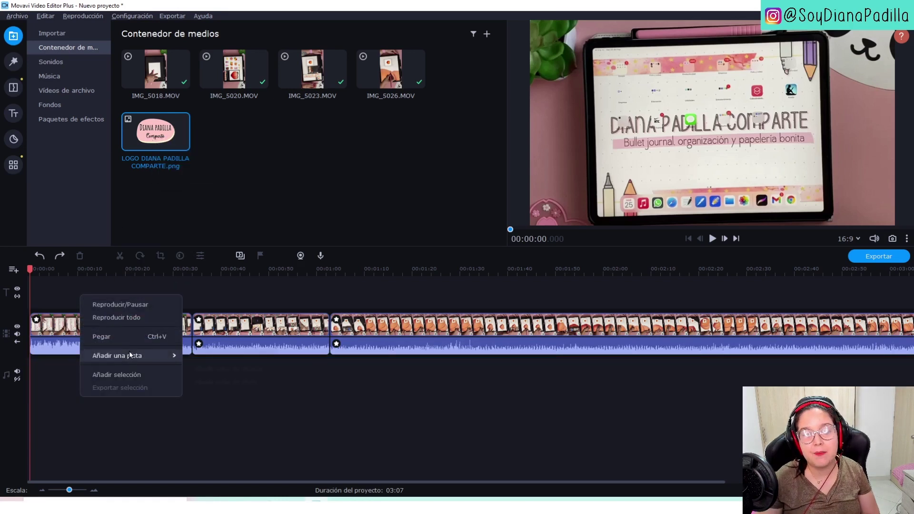
{"action": "mouse_move", "coordinate": [129, 355]}
{"action": "left_click", "coordinate": [170, 288]}
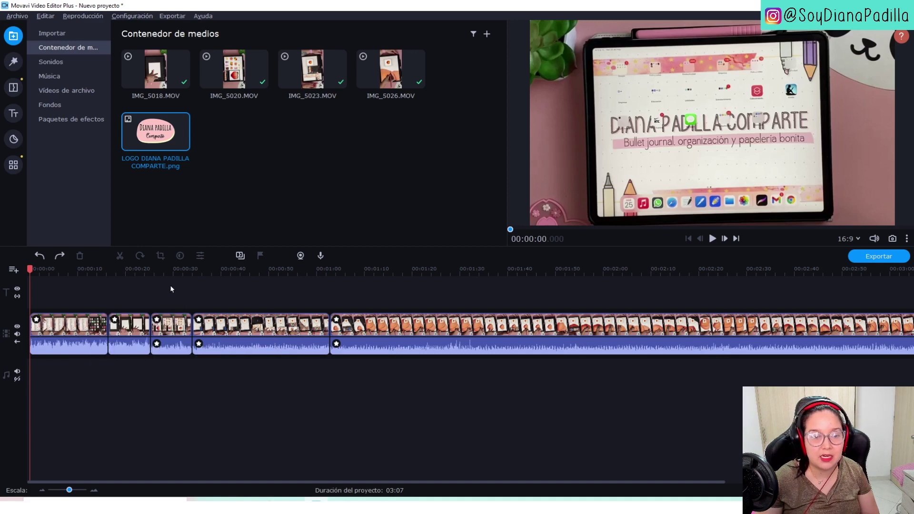
Step: Add an extra video track above the main one and place the logo image on it at 00:00:04.800
{"action": "right_click", "coordinate": [93, 294]}
{"action": "mouse_move", "coordinate": [143, 355]}
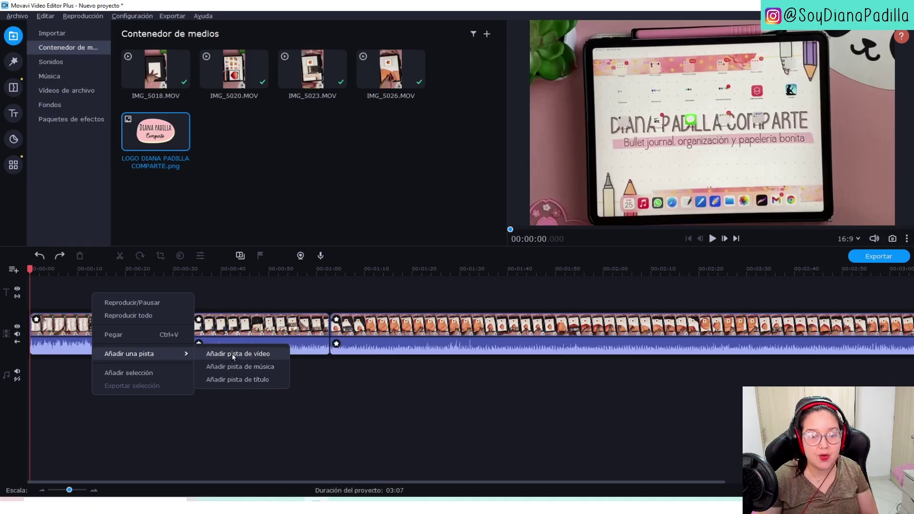
{"action": "left_click", "coordinate": [234, 355]}
{"action": "left_click_drag", "start_coordinate": [155, 132], "coordinate": [53, 325]}
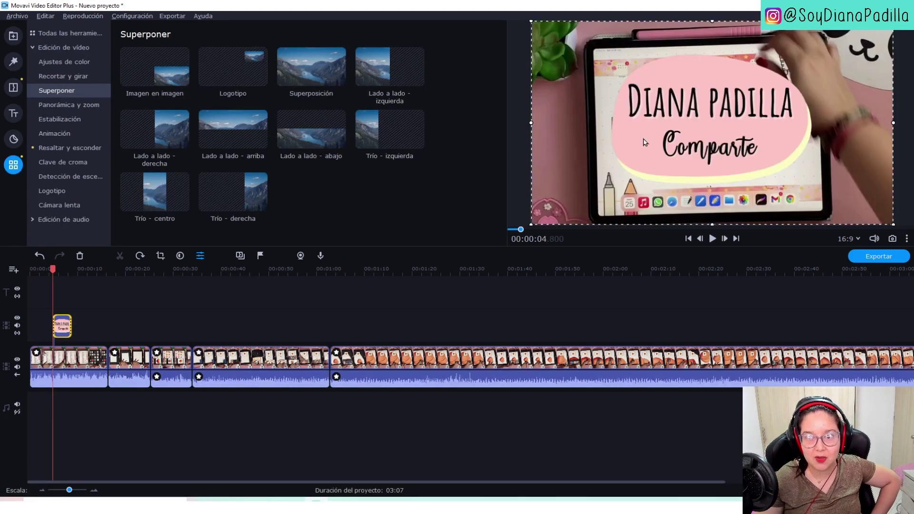
Step: Shrink the logo into the upper-left corner of the frame and extend its clip to the end of the video
{"action": "mouse_move", "coordinate": [531, 224]}
{"action": "left_mouse_down"}
{"action": "mouse_move", "coordinate": [598, 210]}
{"action": "mouse_move", "coordinate": [694, 121]}
{"action": "mouse_move", "coordinate": [814, 69]}
{"action": "mouse_move", "coordinate": [659, 96]}
{"action": "mouse_move", "coordinate": [571, 49]}
{"action": "left_mouse_up"}
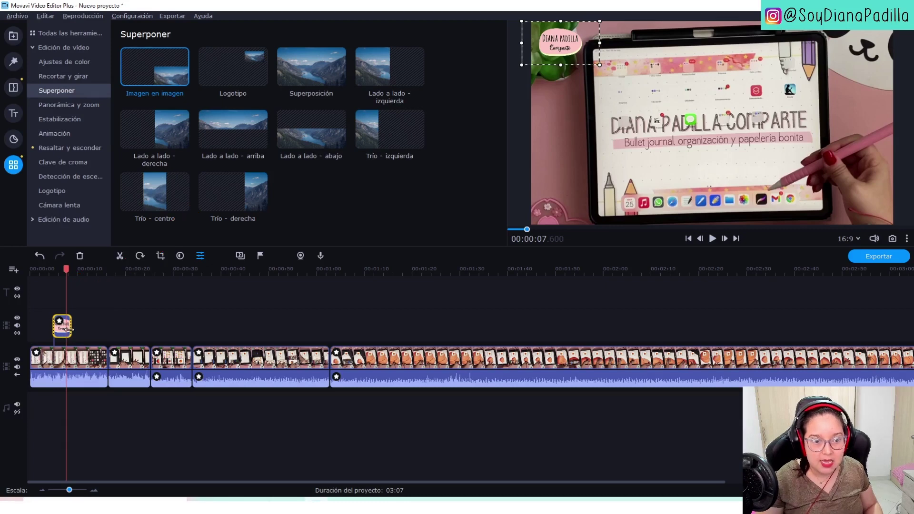
{"action": "left_click_drag", "start_coordinate": [71, 329], "coordinate": [803, 329]}
{"action": "left_click_drag", "start_coordinate": [845, 327], "coordinate": [863, 327]}
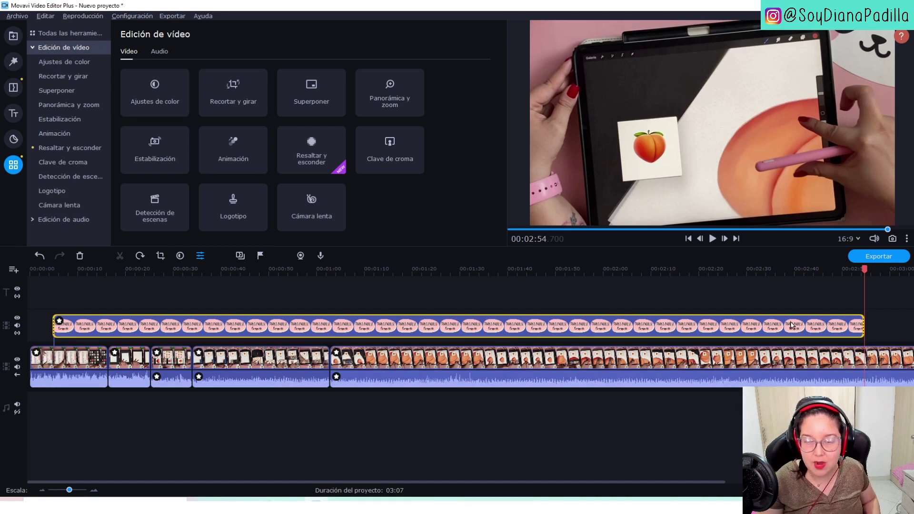
{"action": "left_click", "coordinate": [44, 490]}
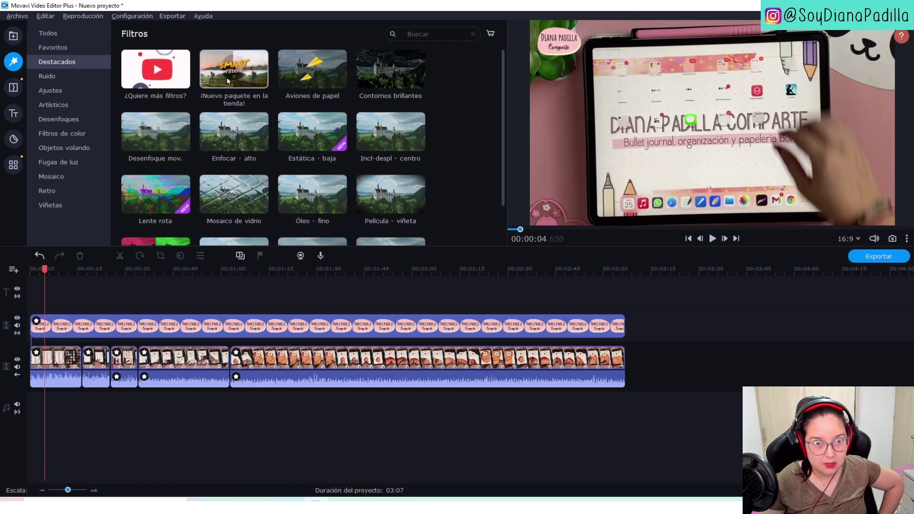
Step: Preview the Aviones de papel and Contornos brillantes filters and apply Aviones de papel to the first clip
{"action": "left_click", "coordinate": [307, 80]}
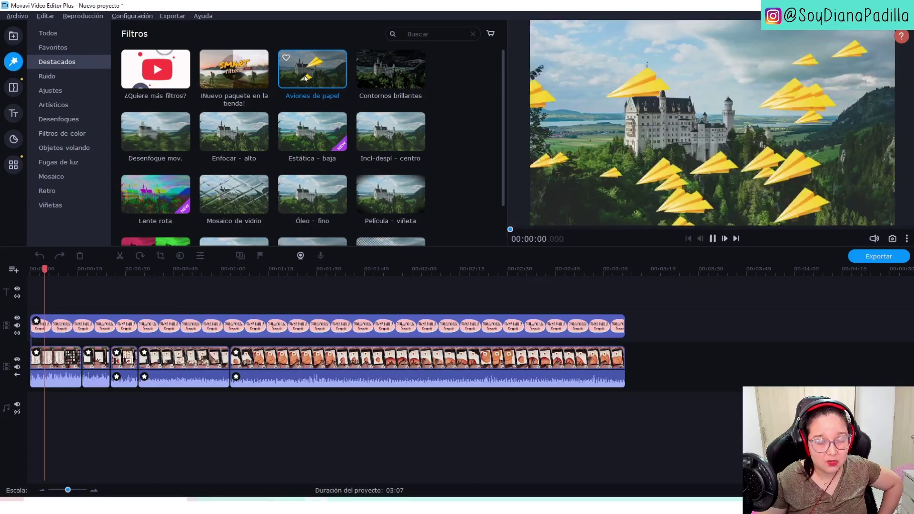
{"action": "left_click", "coordinate": [369, 81]}
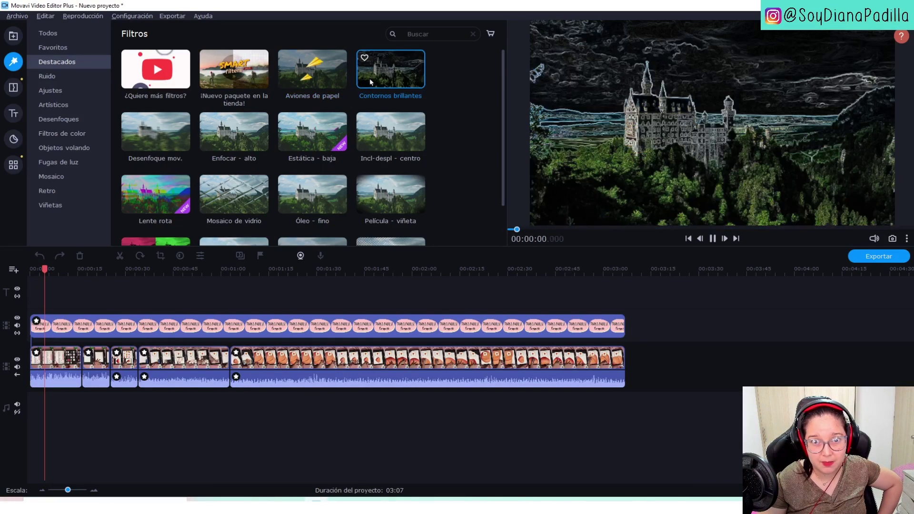
{"action": "left_click_drag", "start_coordinate": [307, 71], "coordinate": [47, 355]}
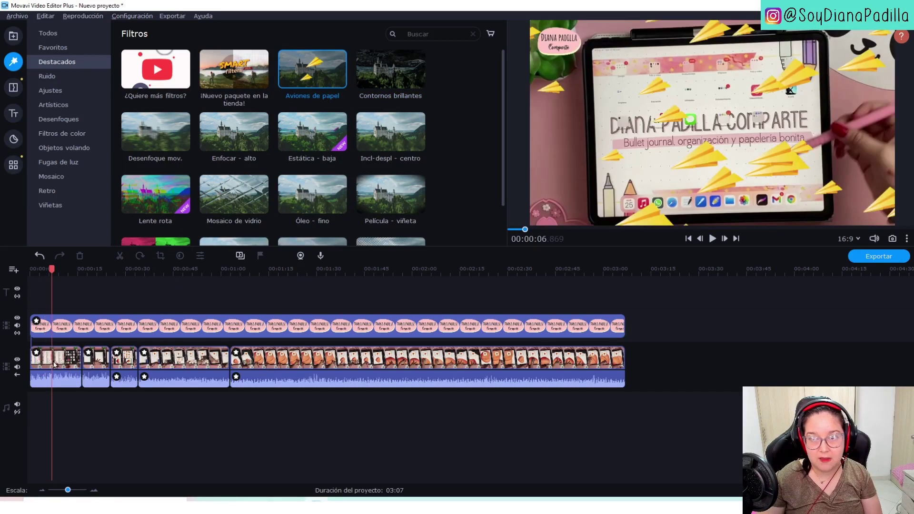
Step: Remove the Aviones de papel filter from the first clip's applied effects
{"action": "right_click", "coordinate": [55, 363]}
{"action": "left_click", "coordinate": [71, 355]}
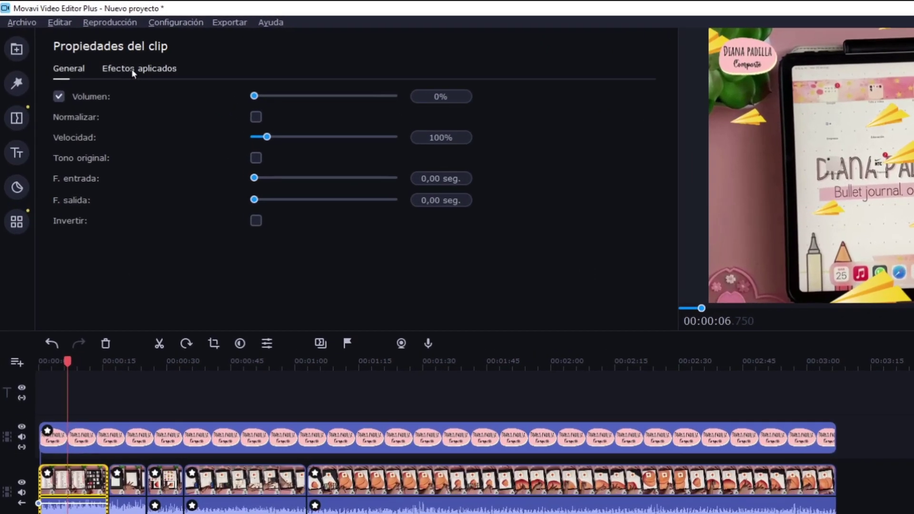
{"action": "left_click", "coordinate": [100, 53]}
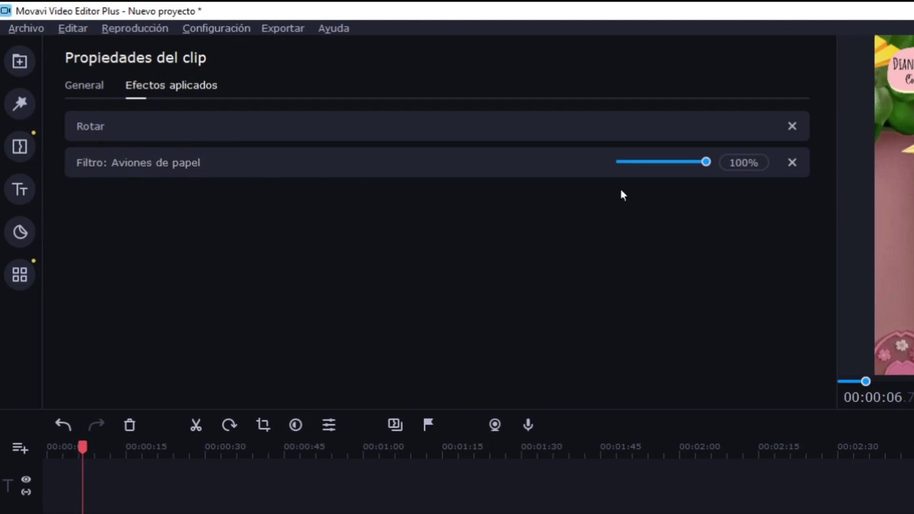
{"action": "left_click", "coordinate": [792, 163]}
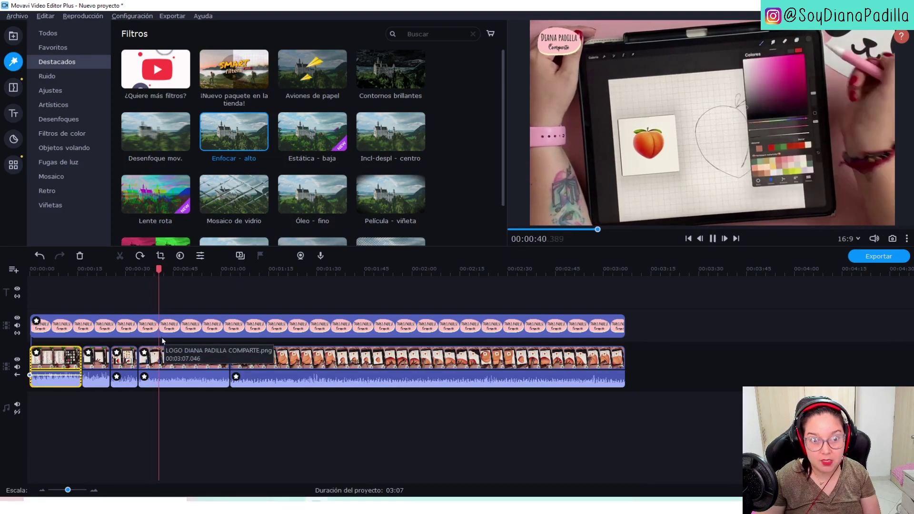
Step: Try the Píxeles - mediano, Píxeles - pequeño and Mosaico - mediano filters on the fourth clip
{"action": "key", "text": "Right"}
{"action": "key", "text": "Right"}
{"action": "key", "text": "Right"}
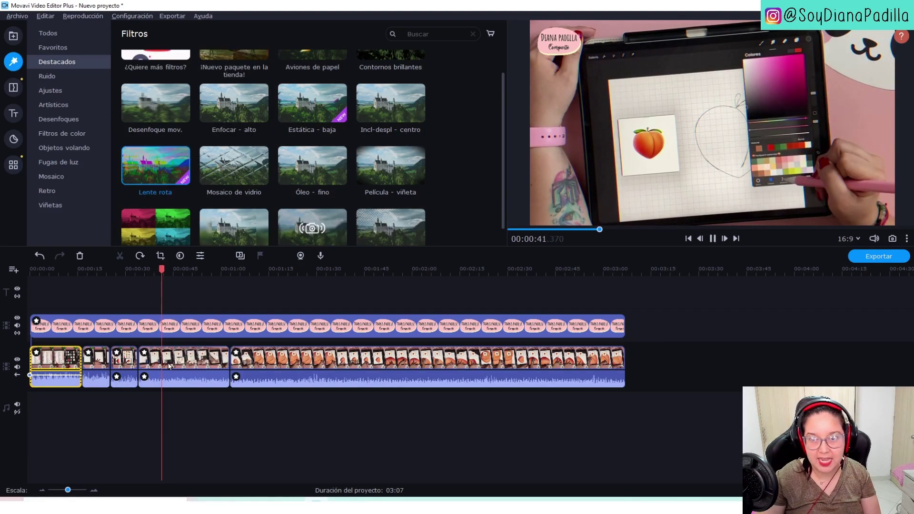
{"action": "left_click", "coordinate": [60, 91]}
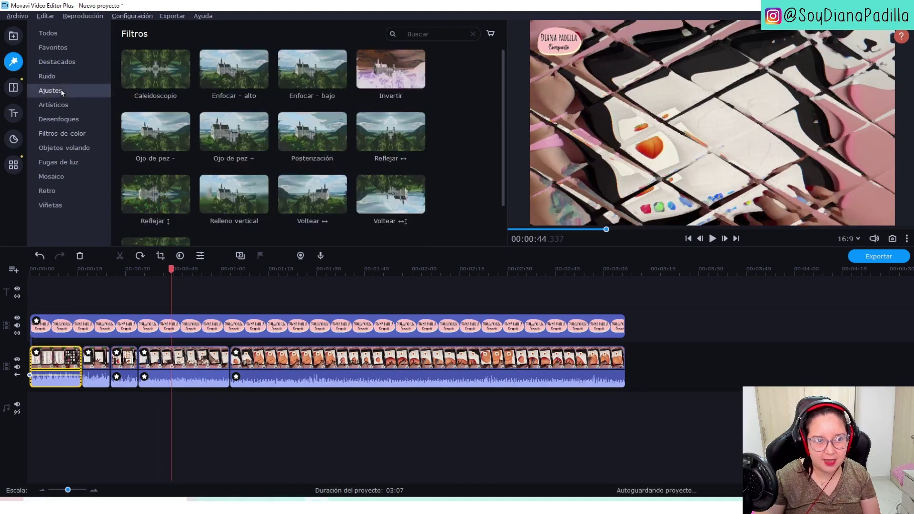
{"action": "left_click", "coordinate": [57, 120]}
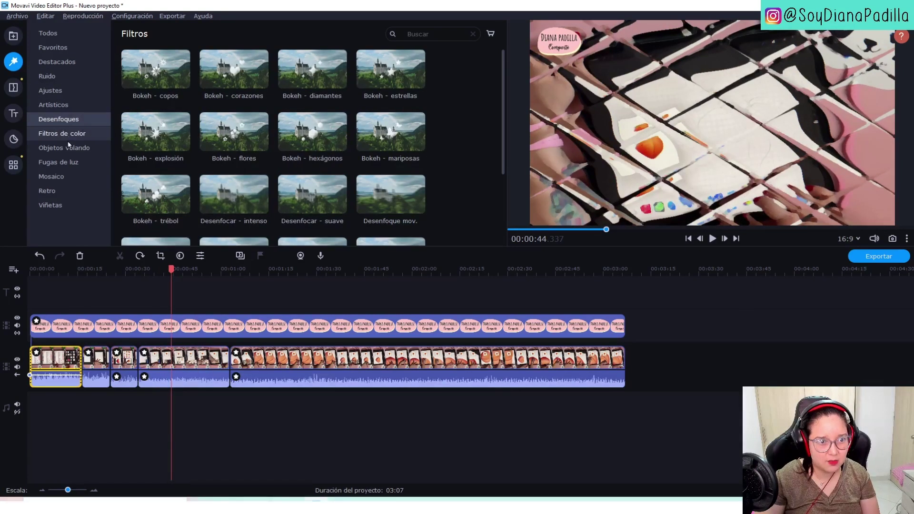
{"action": "left_click", "coordinate": [60, 177]}
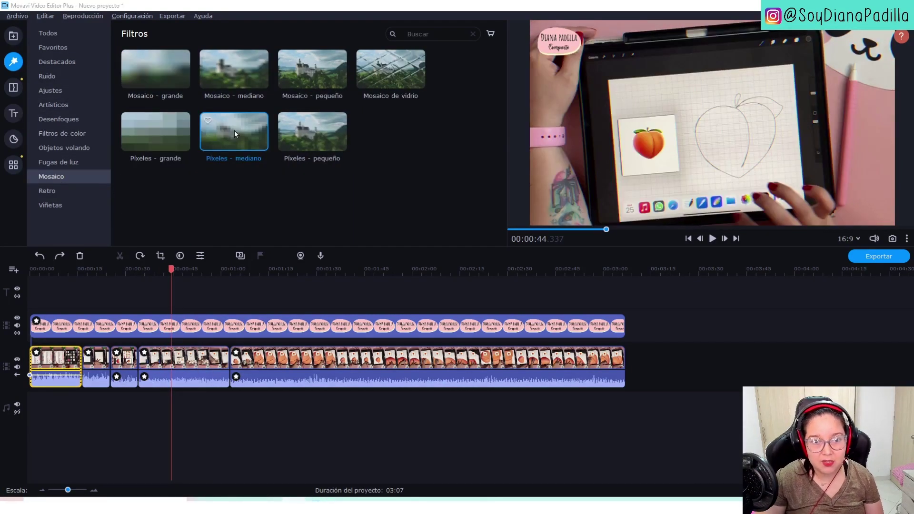
{"action": "left_click_drag", "start_coordinate": [241, 136], "coordinate": [170, 358]}
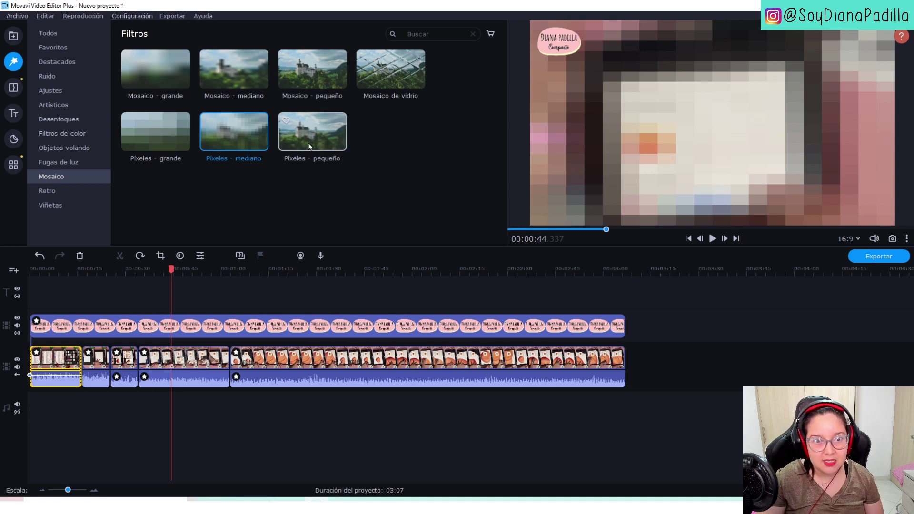
{"action": "left_click_drag", "start_coordinate": [316, 135], "coordinate": [185, 357]}
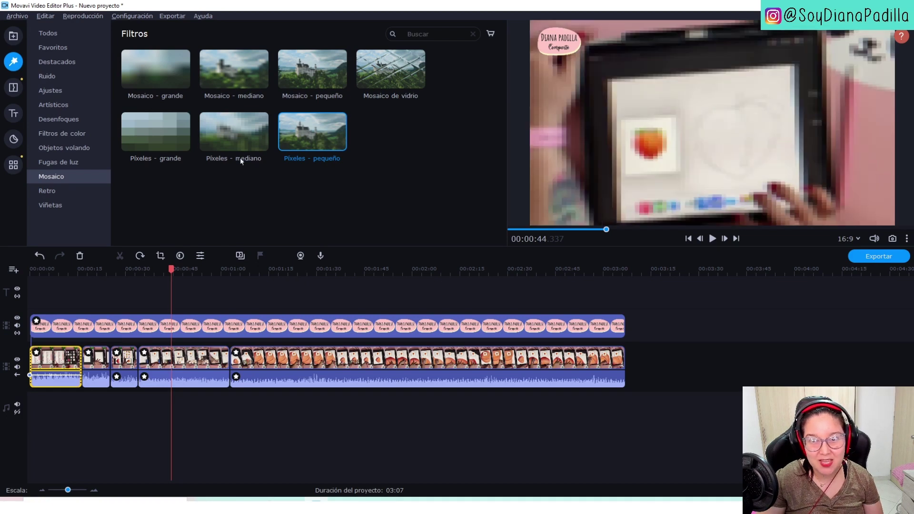
{"action": "left_click_drag", "start_coordinate": [235, 79], "coordinate": [204, 367]}
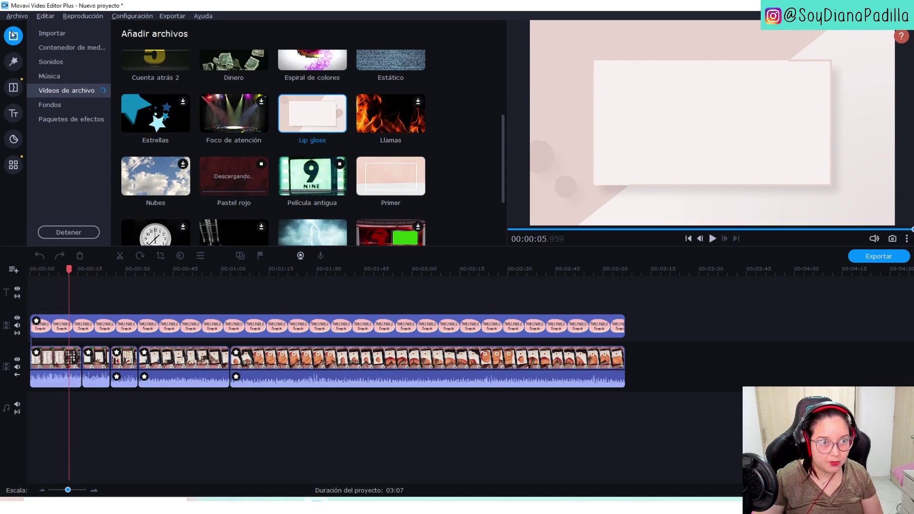
Step: Insert the Cat café stock video at the start of the main video track
{"action": "left_click", "coordinate": [74, 60]}
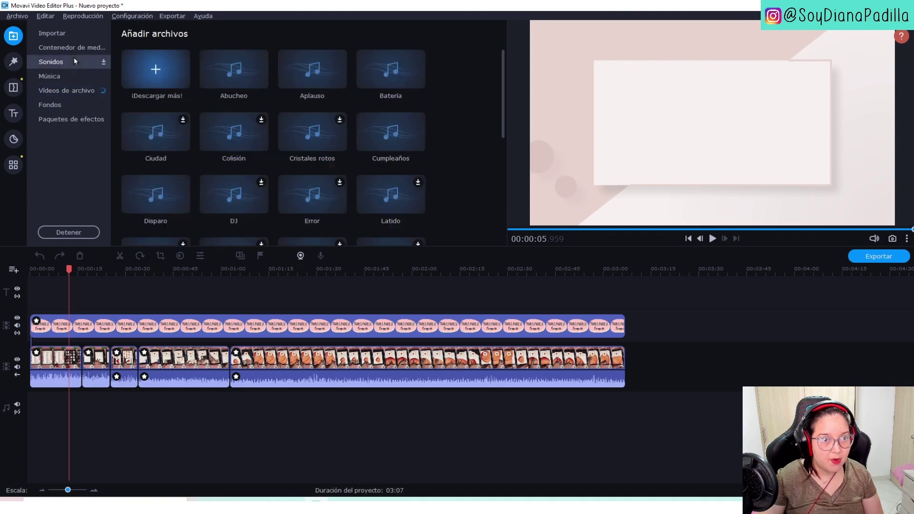
{"action": "left_click", "coordinate": [67, 92]}
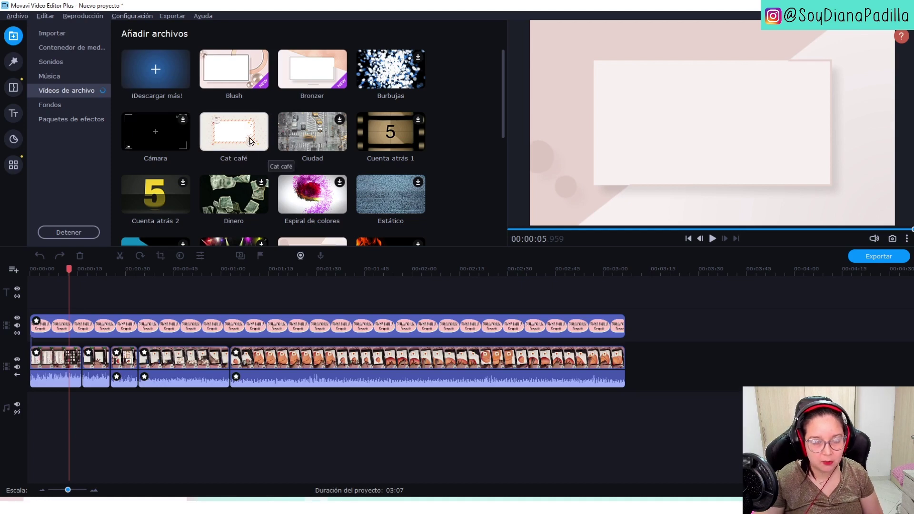
{"action": "left_click", "coordinate": [226, 127]}
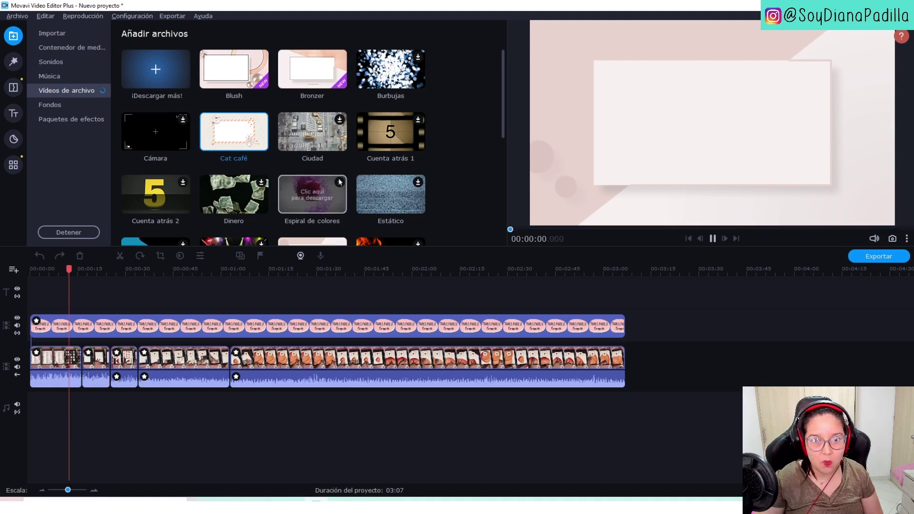
{"action": "scroll", "coordinate": [337, 186], "scroll_direction": "down", "scroll_amount": 2}
{"action": "scroll", "coordinate": [336, 183], "scroll_direction": "down", "scroll_amount": 2}
{"action": "left_click", "coordinate": [312, 86]}
{"action": "scroll", "coordinate": [256, 145], "scroll_direction": "up", "scroll_amount": 4}
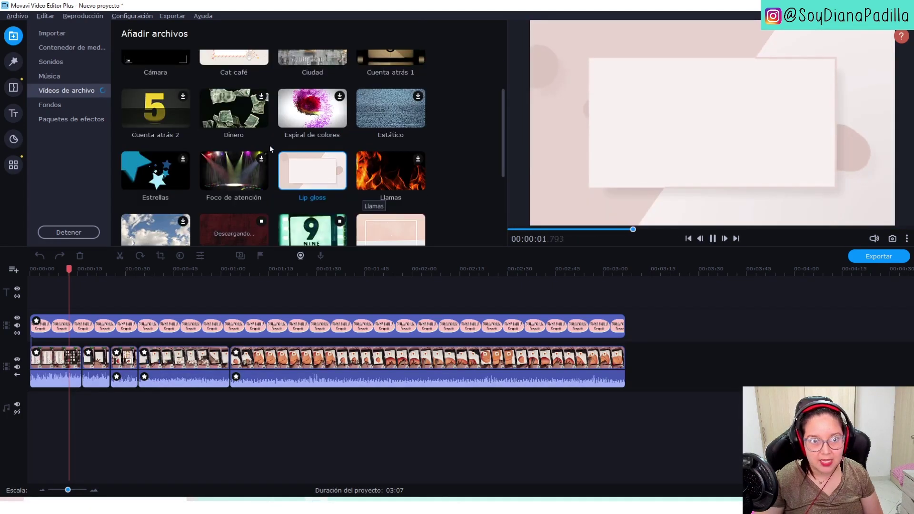
{"action": "left_click_drag", "start_coordinate": [256, 144], "coordinate": [41, 351]}
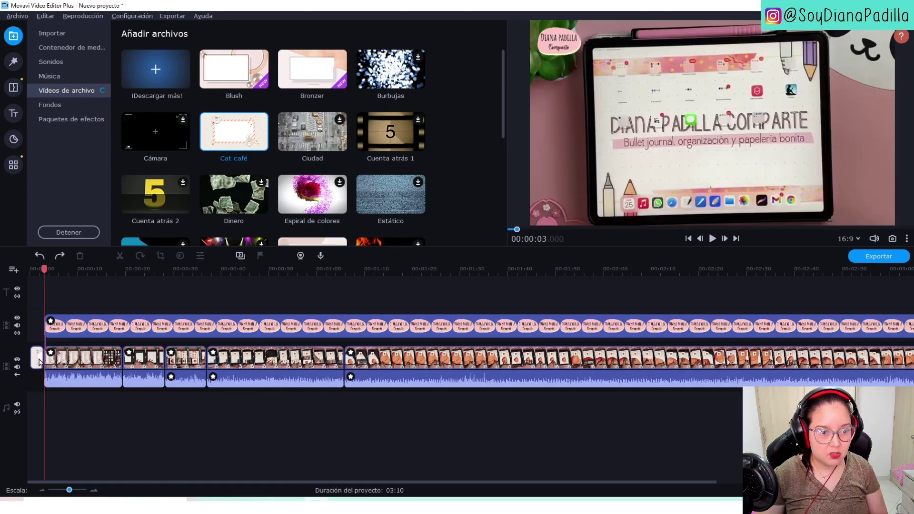
Step: Clone the Cat café clip at the start of the timeline and play back the result
{"action": "right_click", "coordinate": [40, 361]}
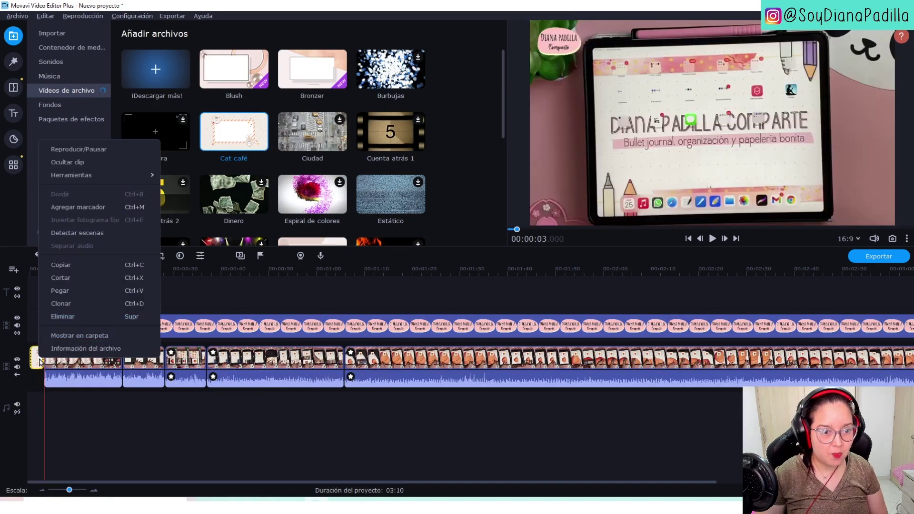
{"action": "left_click", "coordinate": [61, 304]}
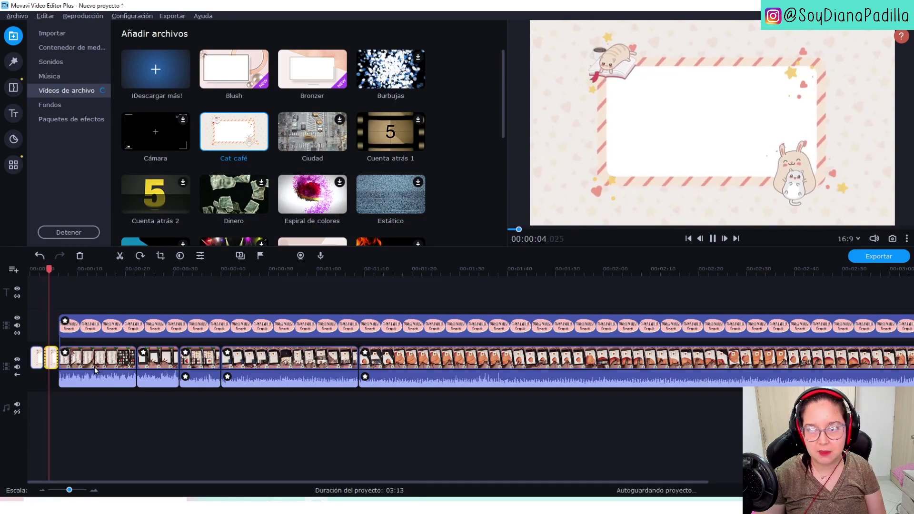
{"action": "key", "text": "space"}
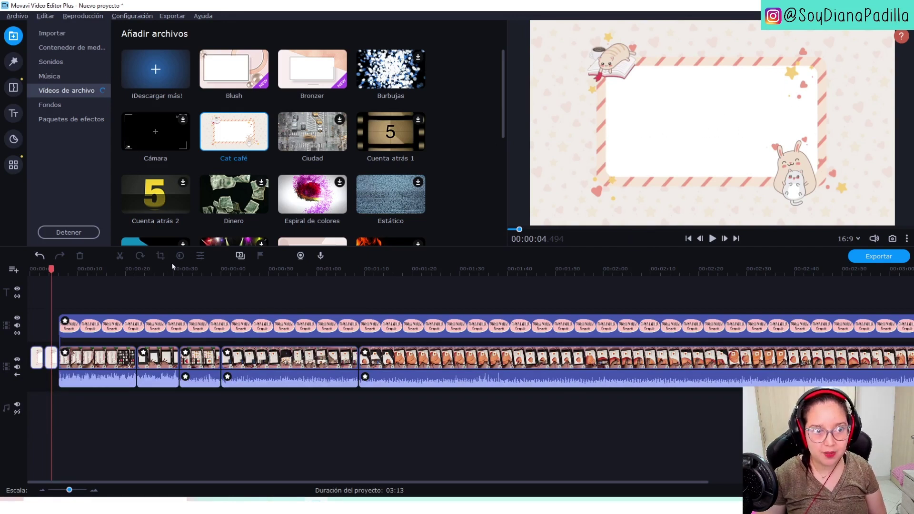
Step: Add the basic Máquina de escribir title at the start of the title track, above the Cat café clips
{"action": "left_click", "coordinate": [13, 114]}
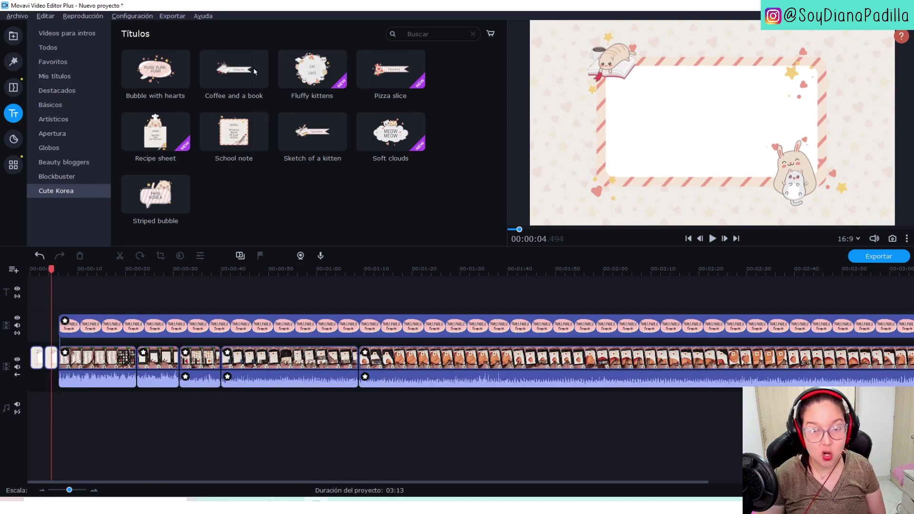
{"action": "left_click", "coordinate": [183, 195]}
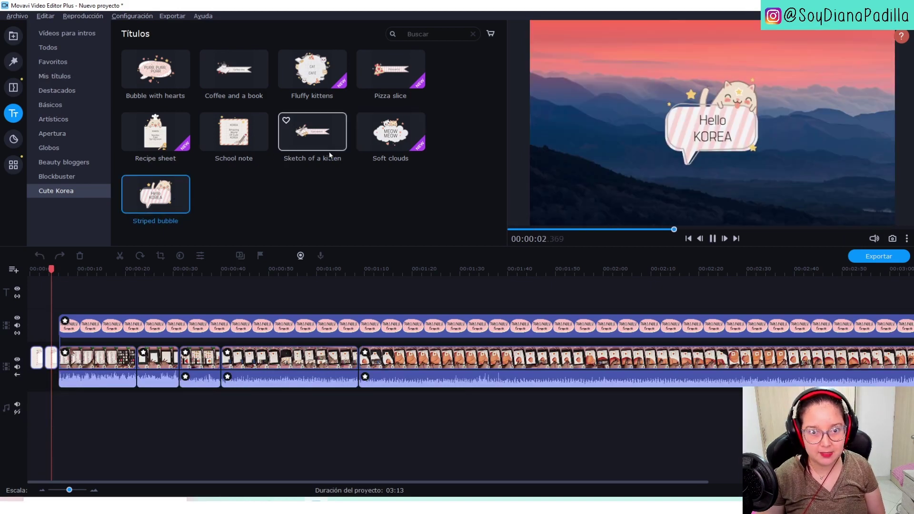
{"action": "left_click", "coordinate": [390, 131]}
{"action": "left_click", "coordinate": [63, 107]}
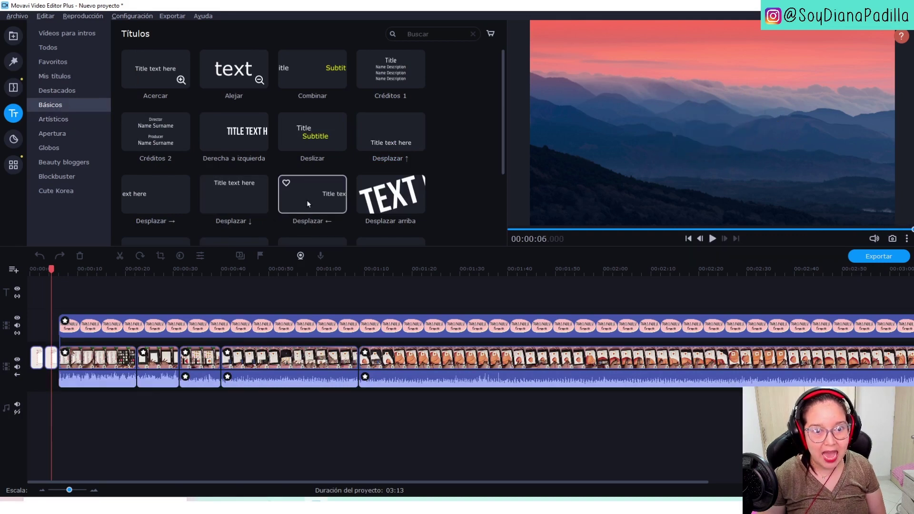
{"action": "scroll", "coordinate": [308, 199], "scroll_direction": "down", "scroll_amount": 3}
{"action": "scroll", "coordinate": [295, 201], "scroll_direction": "down", "scroll_amount": 1}
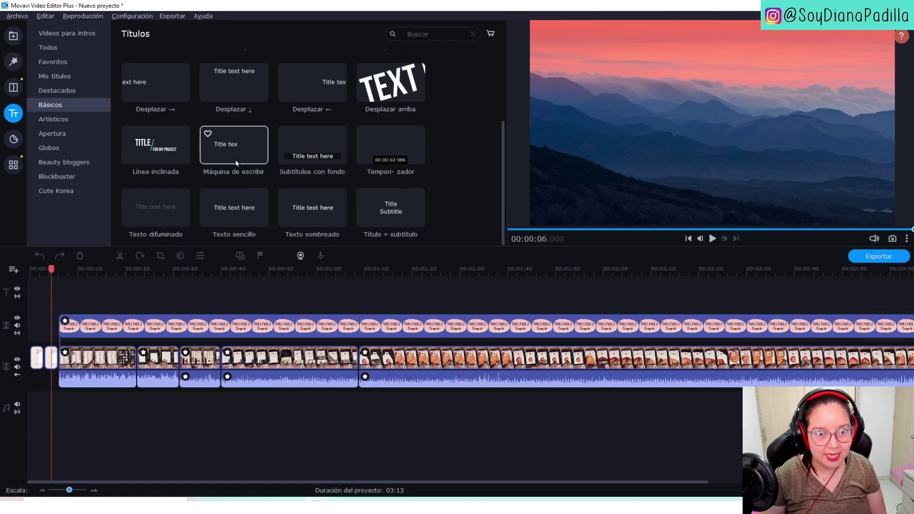
{"action": "left_click_drag", "start_coordinate": [229, 146], "coordinate": [24, 301]}
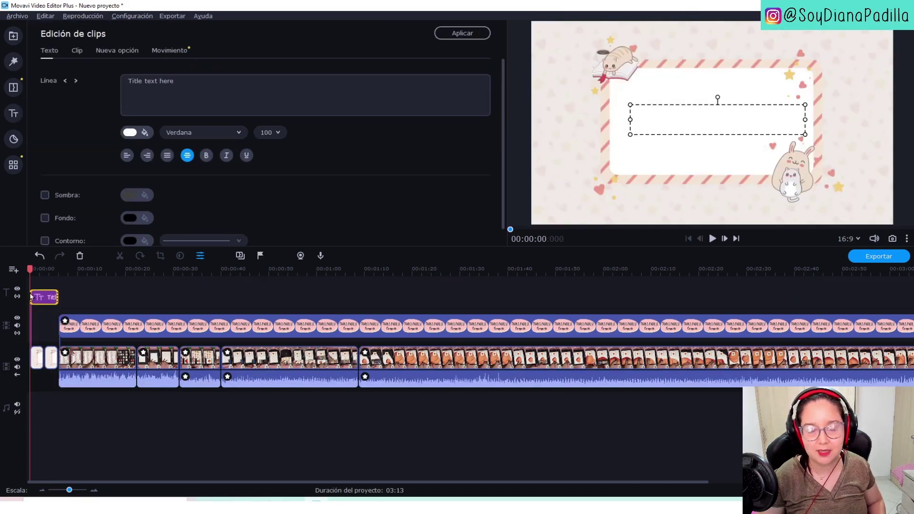
Step: Center the title box inside the white card of the Cat café background and set its text colour to black (#000000)
{"action": "left_click_drag", "start_coordinate": [758, 109], "coordinate": [734, 123]}
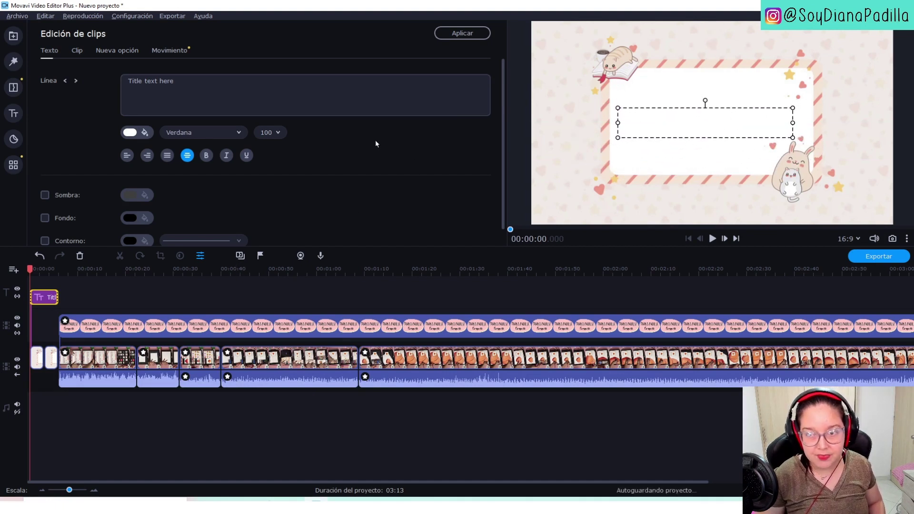
{"action": "left_click", "coordinate": [143, 135]}
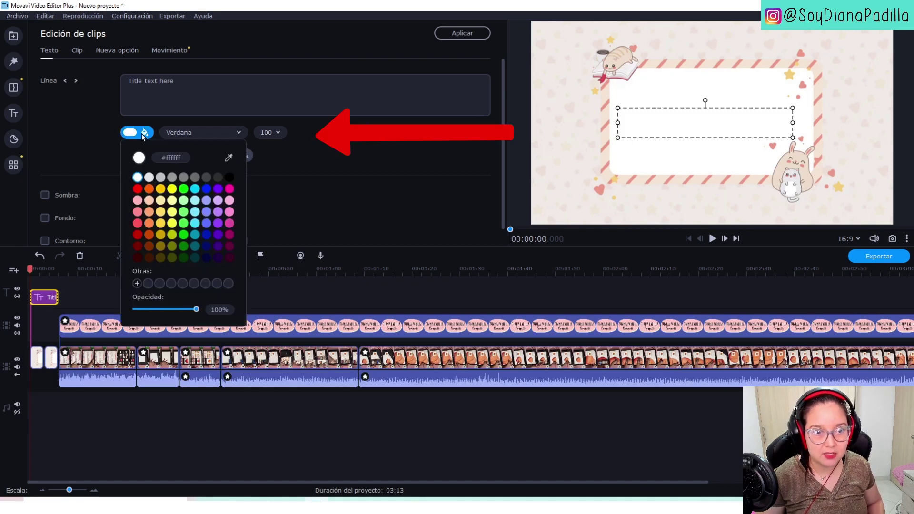
{"action": "left_click", "coordinate": [230, 178]}
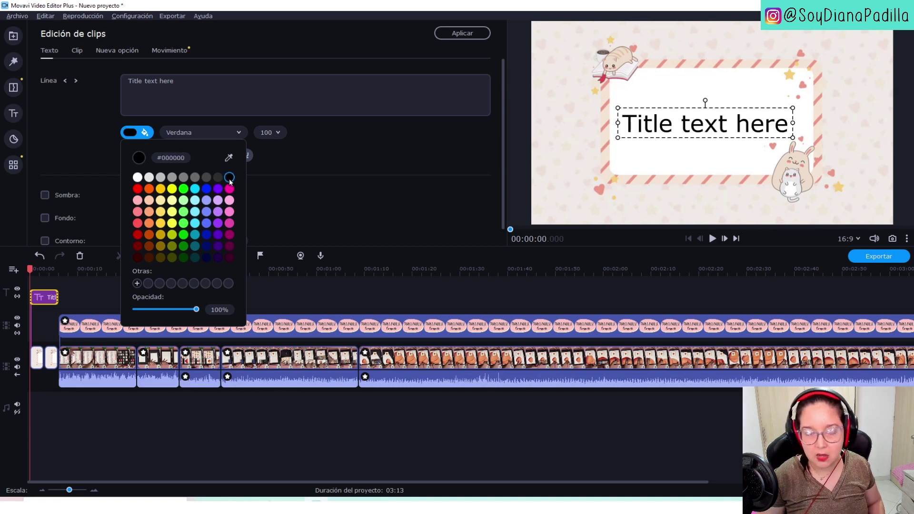
Step: Replace the title's placeholder text with "Bienvenidos"
{"action": "left_click", "coordinate": [201, 80]}
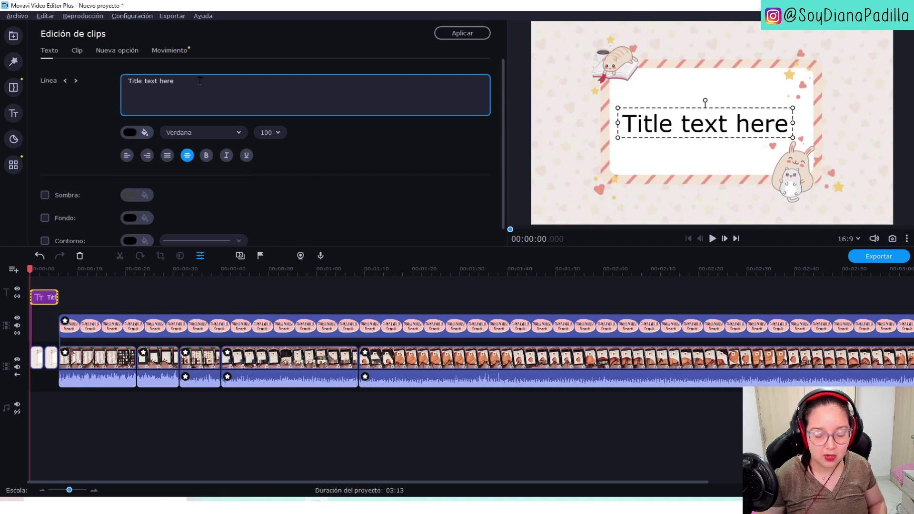
{"action": "key", "text": "ctrl+a"}
{"action": "type", "text": "B"}
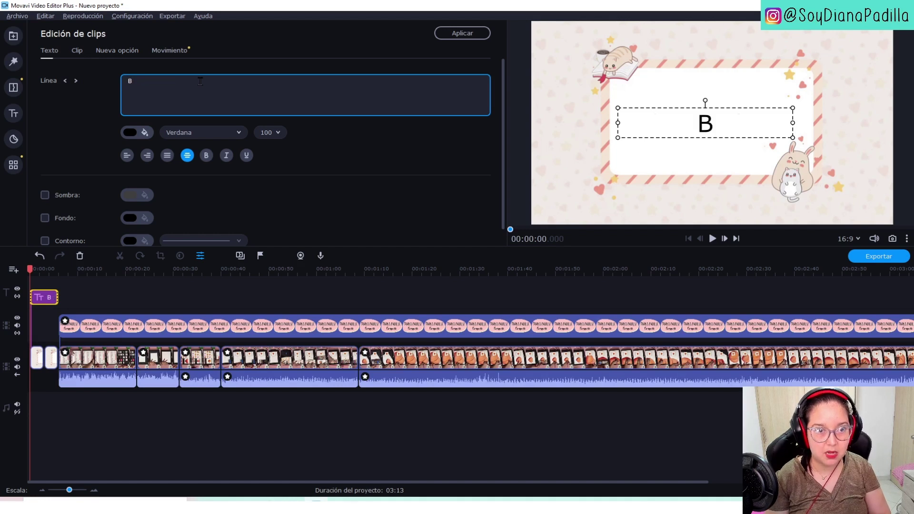
{"action": "type", "text": "ienvenidos"}
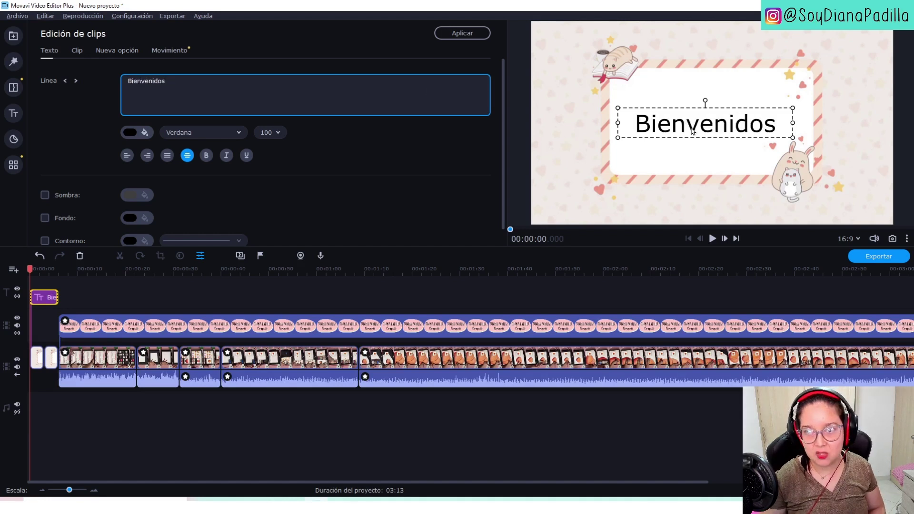
Step: Restyle the Bienvenidos title in the Peach font at size 150 and enlarge its box within the white card
{"action": "mouse_move", "coordinate": [691, 132]}
{"action": "left_mouse_down"}
{"action": "mouse_move", "coordinate": [693, 115]}
{"action": "mouse_move", "coordinate": [694, 132]}
{"action": "left_mouse_up"}
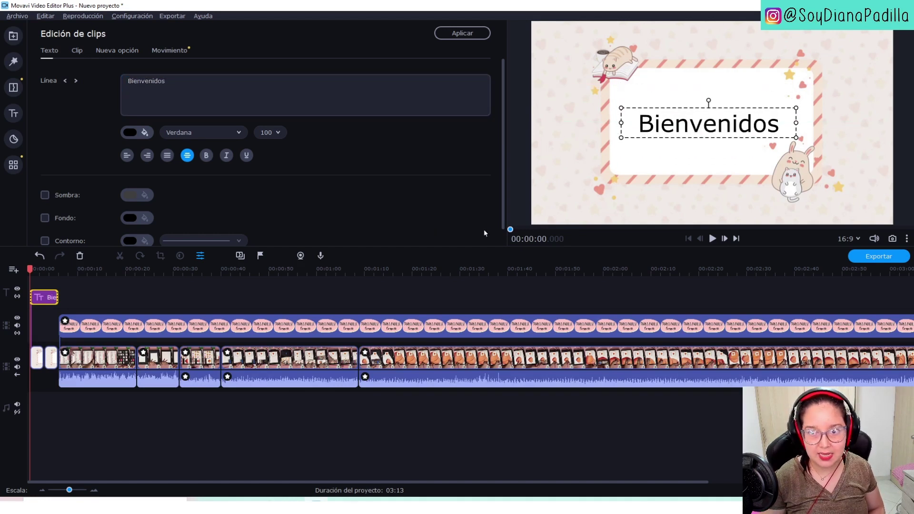
{"action": "left_click", "coordinate": [239, 132]}
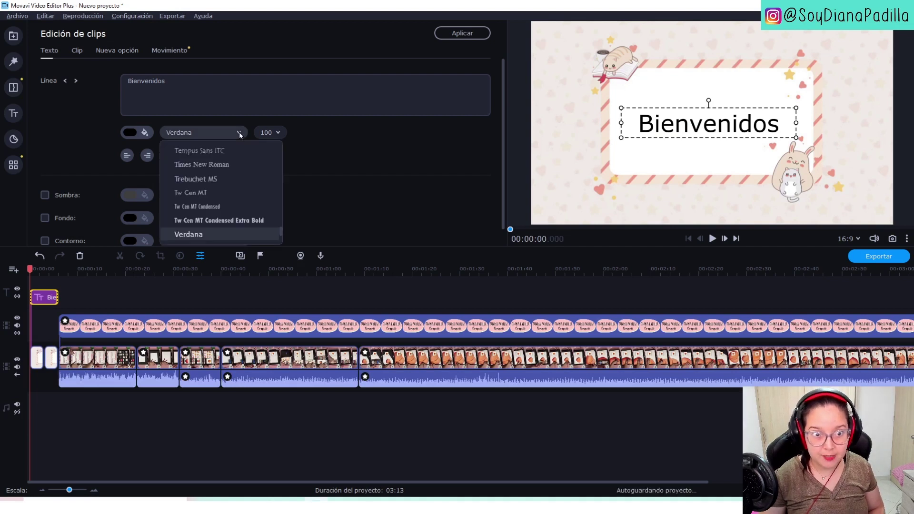
{"action": "left_click", "coordinate": [186, 231]}
{"action": "left_click_drag", "start_coordinate": [717, 125], "coordinate": [718, 126]}
{"action": "left_click", "coordinate": [279, 132]}
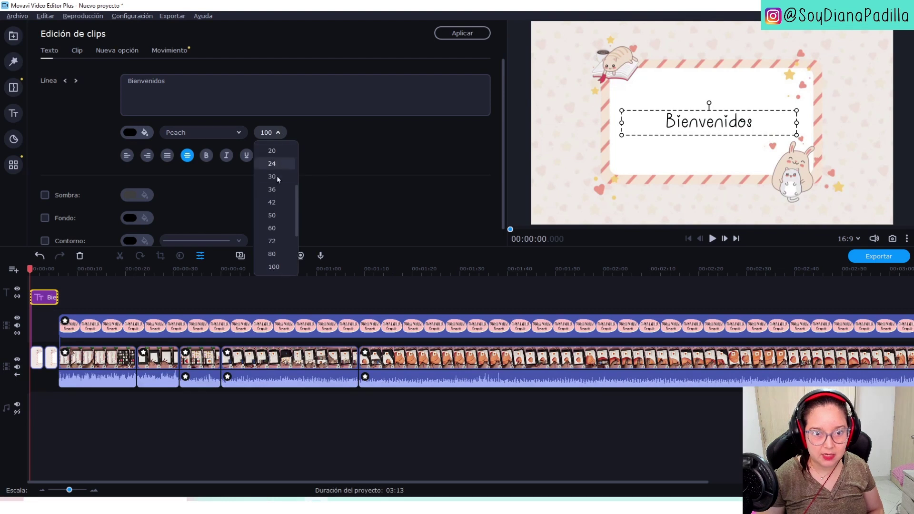
{"action": "left_click", "coordinate": [282, 244]}
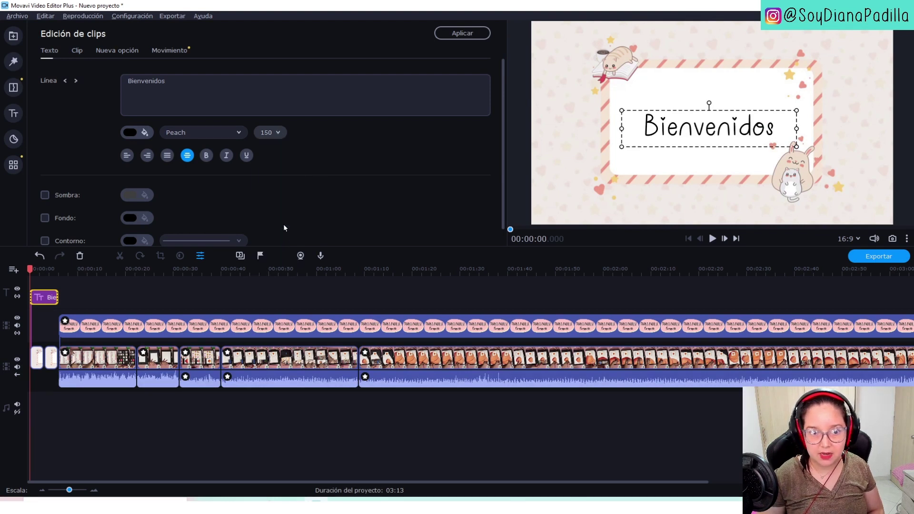
{"action": "mouse_move", "coordinate": [621, 147]}
{"action": "left_mouse_down"}
{"action": "mouse_move", "coordinate": [557, 160]}
{"action": "mouse_move", "coordinate": [619, 147]}
{"action": "mouse_move", "coordinate": [567, 158]}
{"action": "mouse_move", "coordinate": [611, 150]}
{"action": "left_mouse_up"}
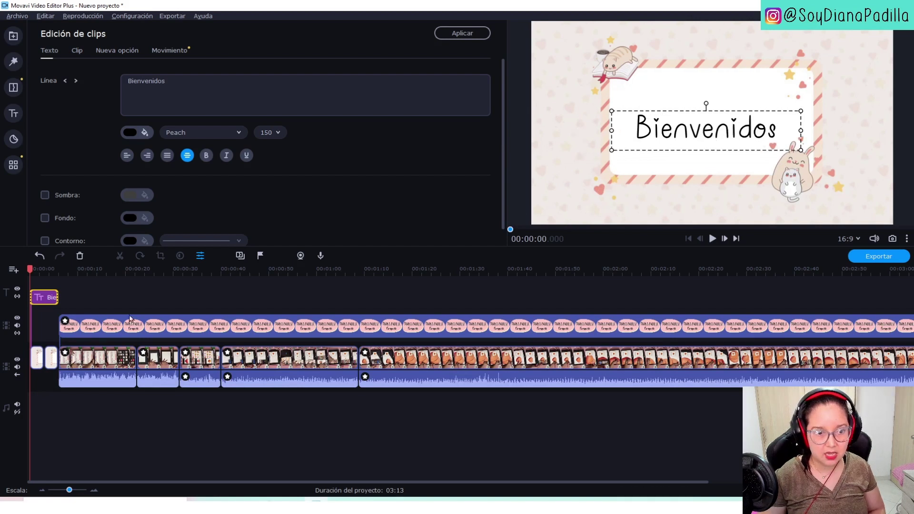
Step: Play back the intro and reduce it to a single 3-second Cat café clip with a title of matching length
{"action": "key", "text": "space"}
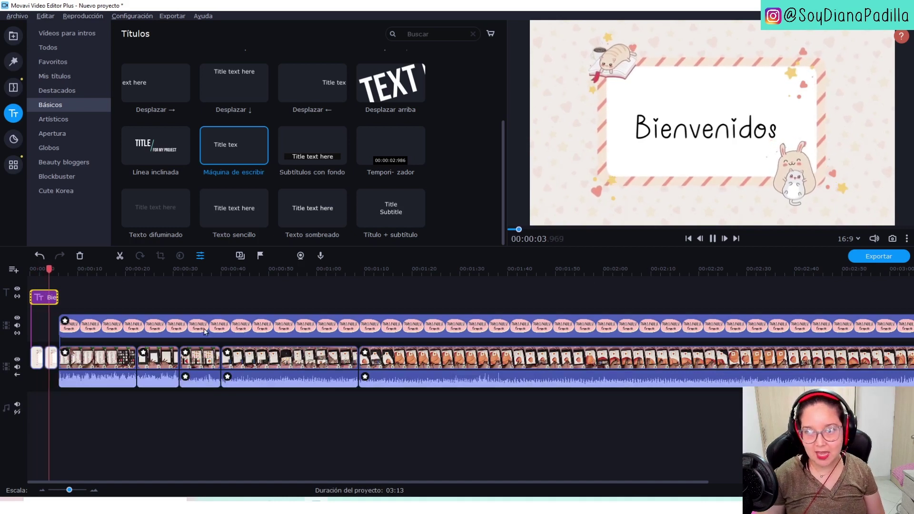
{"action": "key", "text": "ctrl+z"}
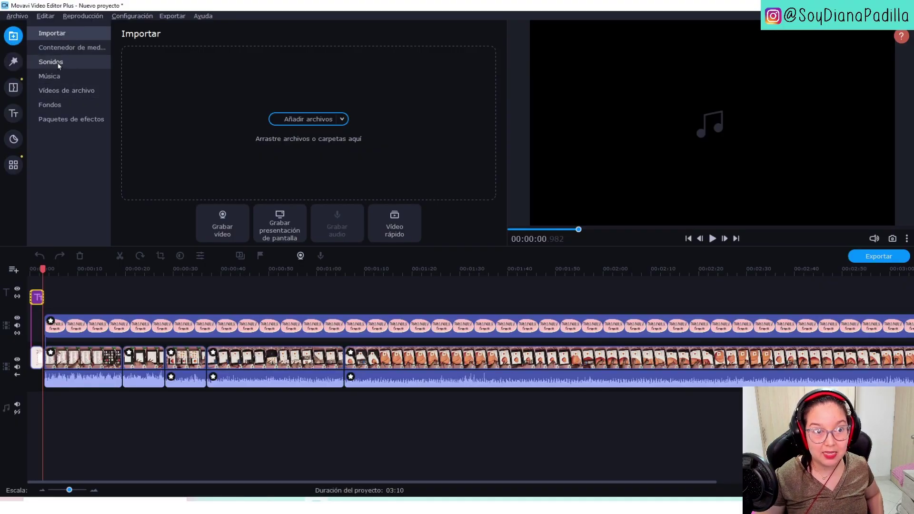
Step: Add the built-in Teclado sound to the audio track at the start of the timeline
{"action": "left_click", "coordinate": [52, 62]}
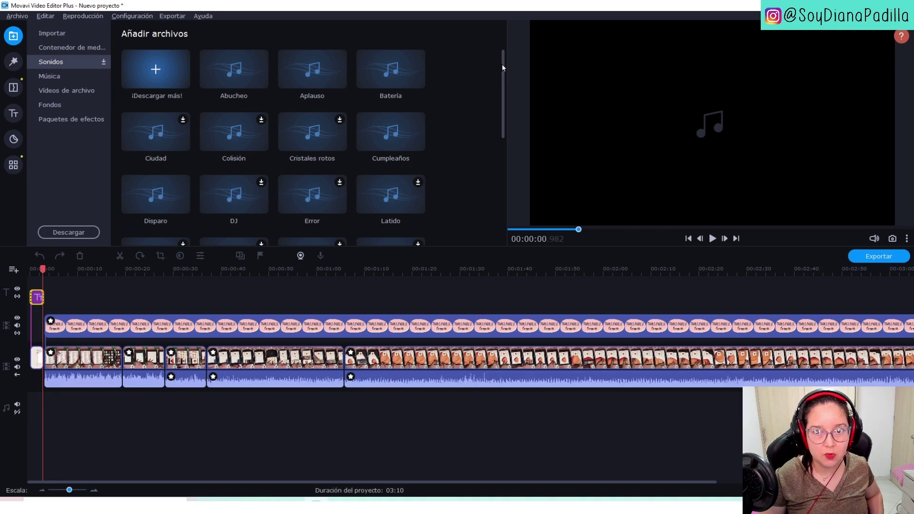
{"action": "left_click_drag", "start_coordinate": [502, 67], "coordinate": [504, 153]}
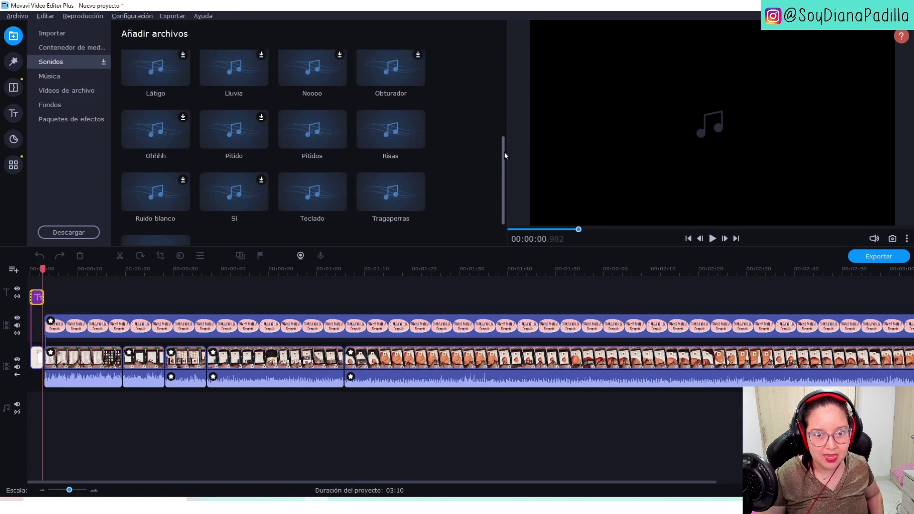
{"action": "left_click_drag", "start_coordinate": [327, 198], "coordinate": [29, 416]}
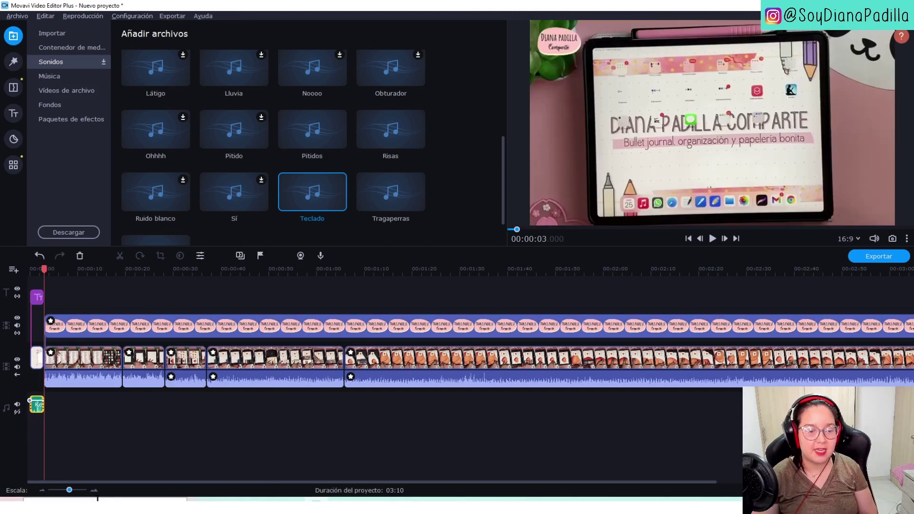
Step: Trim the Teclado sound to about 1.1 s to match the title's typing animation and play back the intro
{"action": "left_click", "coordinate": [94, 490]}
{"action": "left_click_drag", "start_coordinate": [59, 269], "coordinate": [23, 268]}
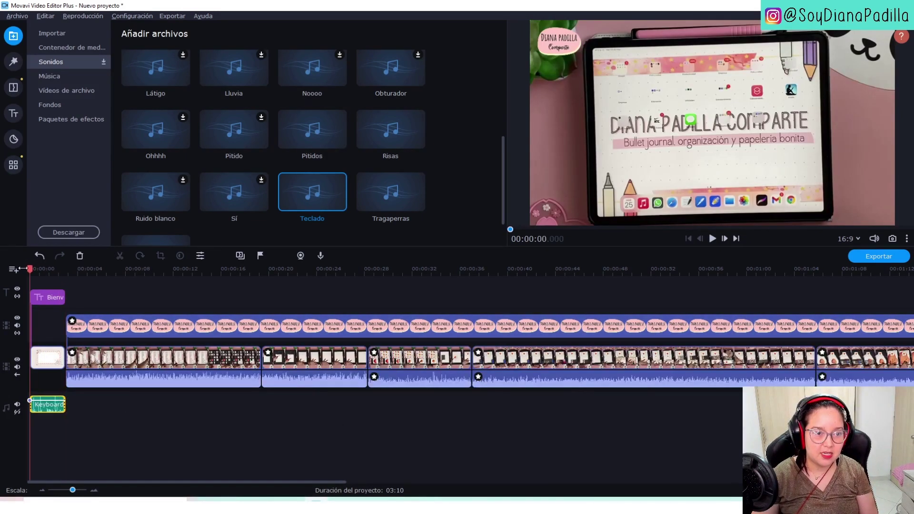
{"action": "left_click", "coordinate": [712, 238]}
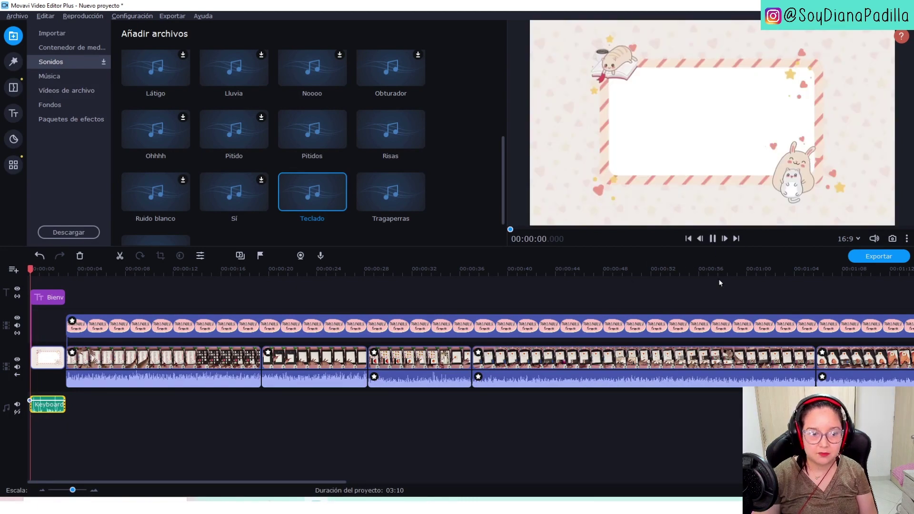
{"action": "left_click", "coordinate": [94, 491]}
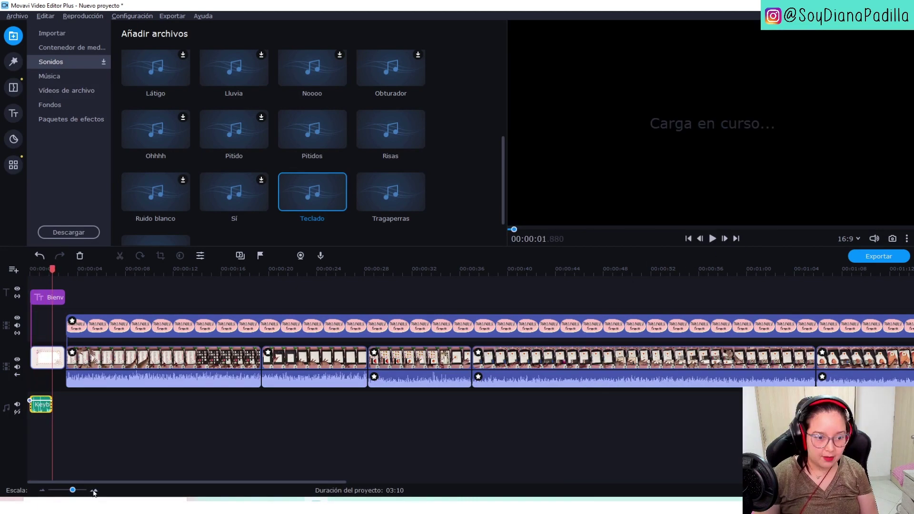
{"action": "left_click", "coordinate": [93, 492]}
{"action": "left_click", "coordinate": [94, 492]}
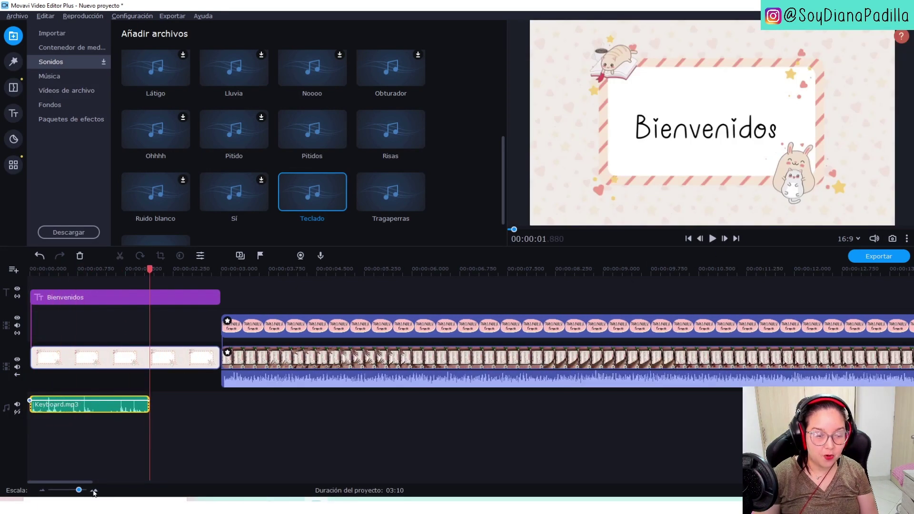
{"action": "left_click", "coordinate": [103, 269]}
{"action": "key", "text": "space"}
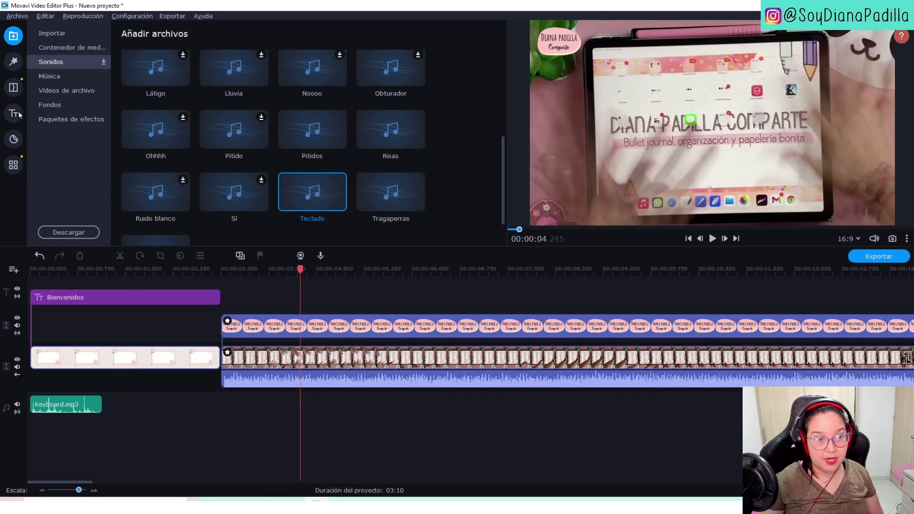
Step: Add the Cute Korea title Bubble with hearts above the first footage clip at about 4 s and preview it
{"action": "left_click", "coordinate": [13, 114]}
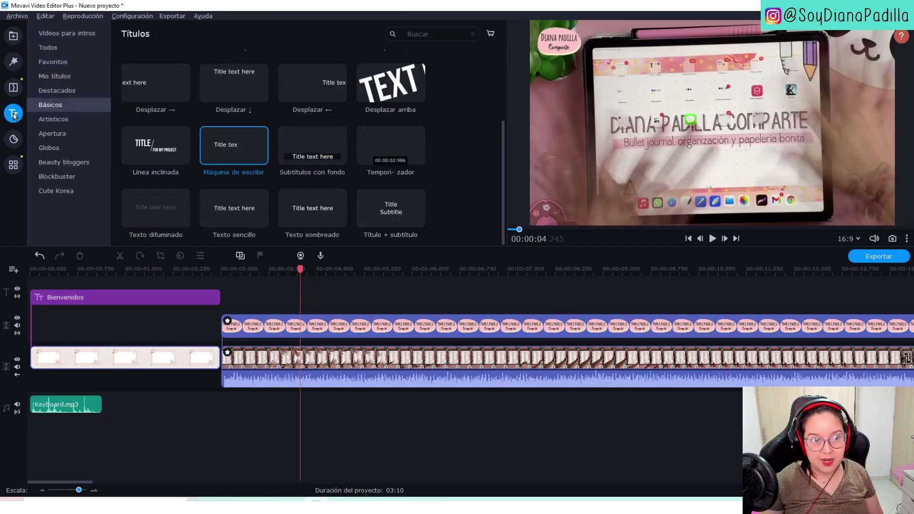
{"action": "left_click", "coordinate": [57, 191]}
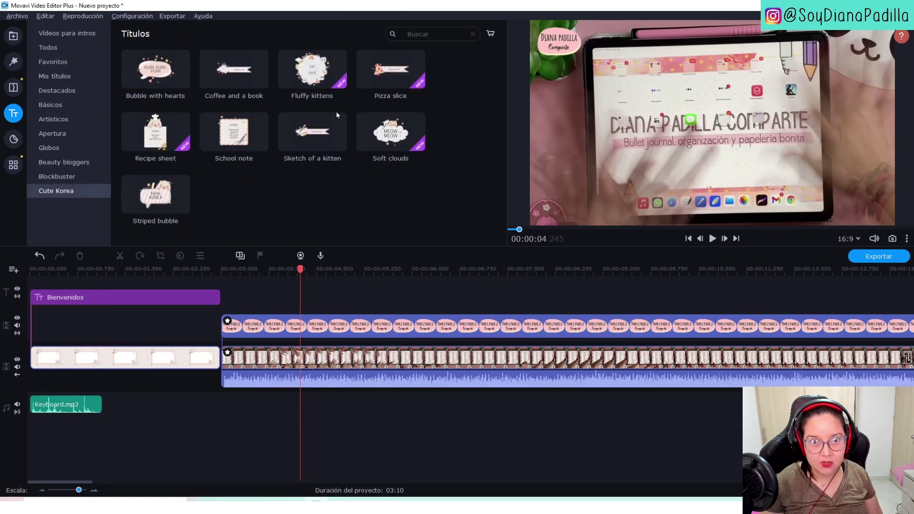
{"action": "left_click_drag", "start_coordinate": [155, 69], "coordinate": [291, 297]}
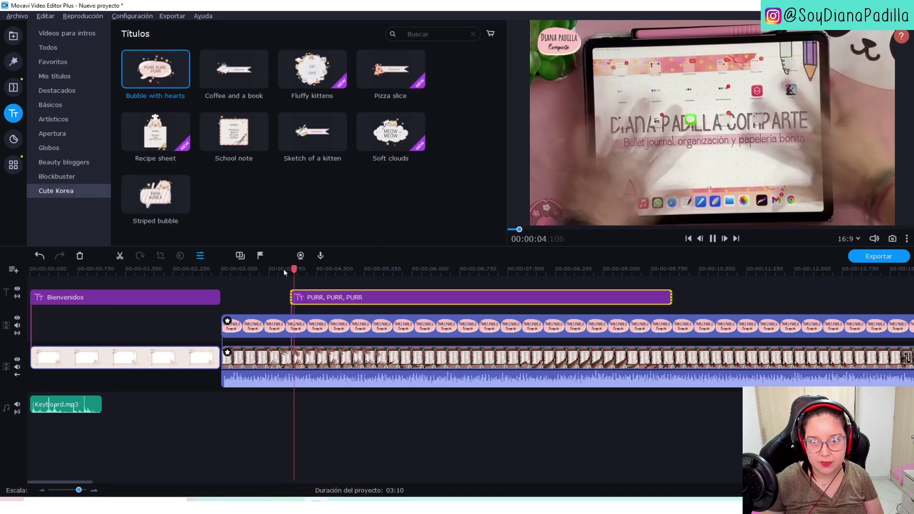
{"action": "left_click", "coordinate": [280, 268]}
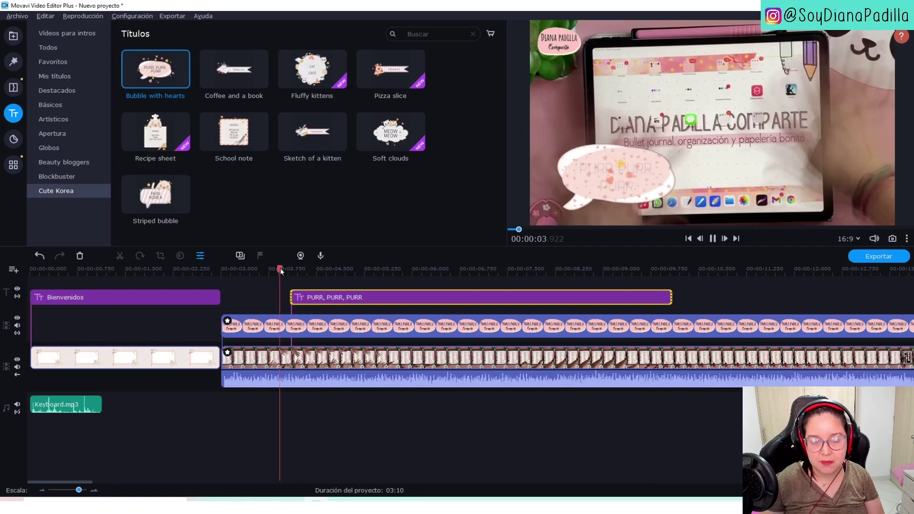
Step: Replace the bubble title's text with "Suscríbete" and adjust the text's position inside the bubble
{"action": "left_click", "coordinate": [363, 306]}
{"action": "double_click", "coordinate": [346, 300]}
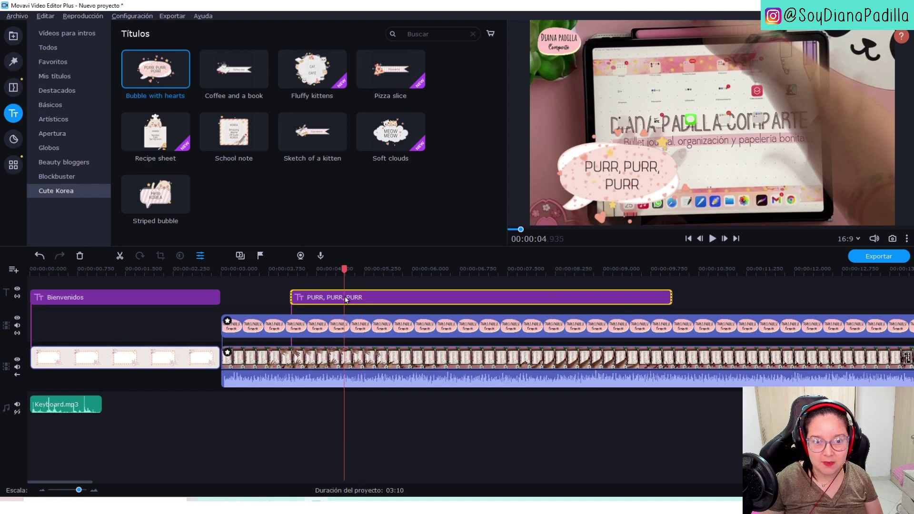
{"action": "left_click", "coordinate": [214, 86]}
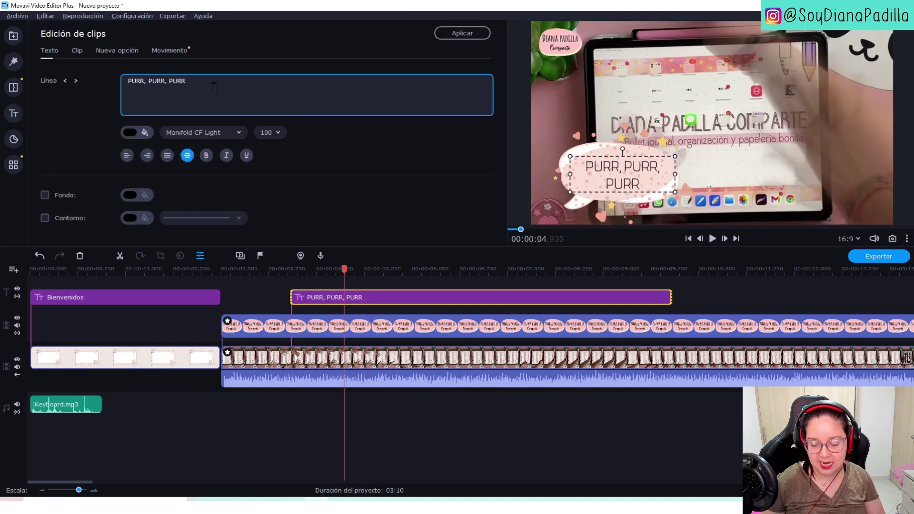
{"action": "key", "text": "ctrl+a"}
{"action": "type", "text": "Suscríbete"}
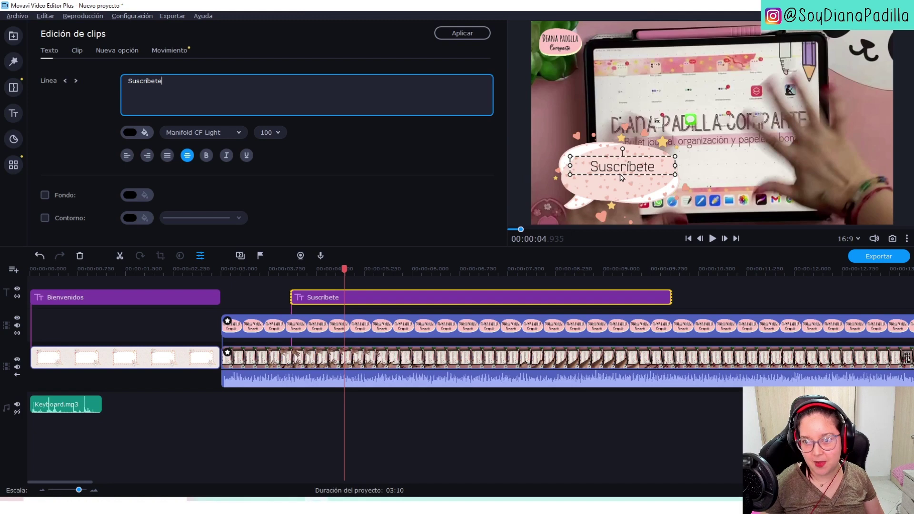
{"action": "left_click_drag", "start_coordinate": [621, 177], "coordinate": [617, 178]}
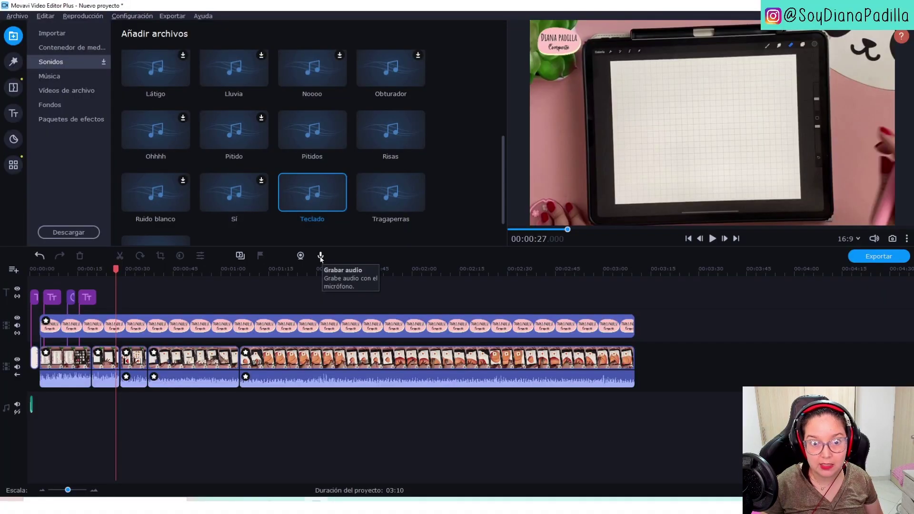
Step: Set up microphone recording at the 00:00:27 mark with Micrófono (Logitech BRIO) and the volume at 90%
{"action": "left_click", "coordinate": [320, 257]}
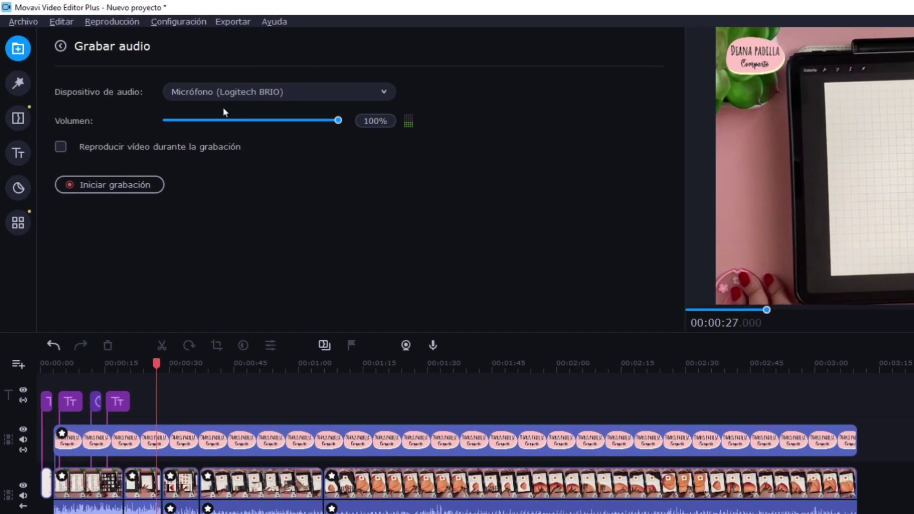
{"action": "left_click", "coordinate": [238, 96]}
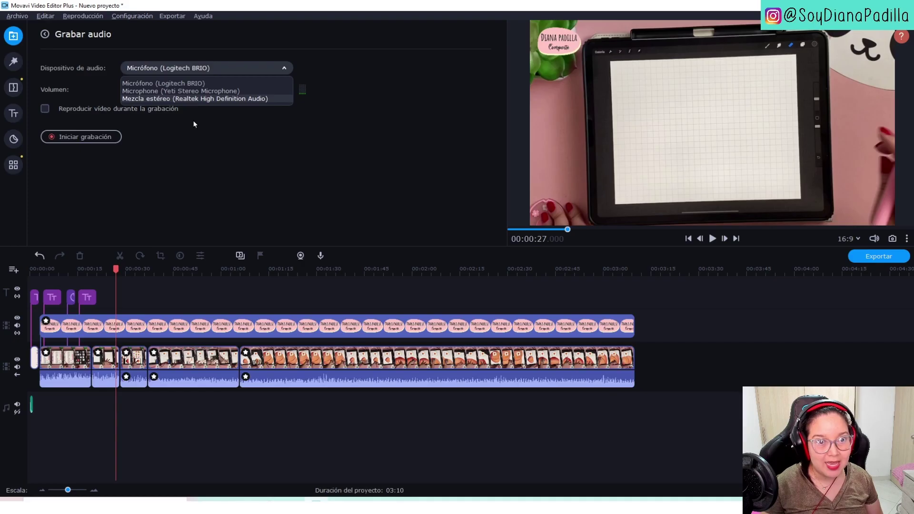
{"action": "left_click", "coordinate": [260, 168]}
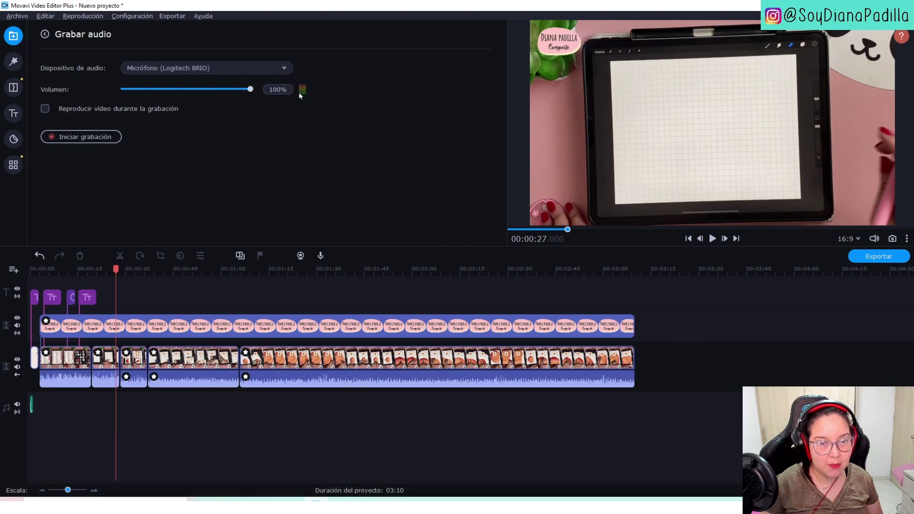
{"action": "left_click_drag", "start_coordinate": [251, 90], "coordinate": [238, 94]}
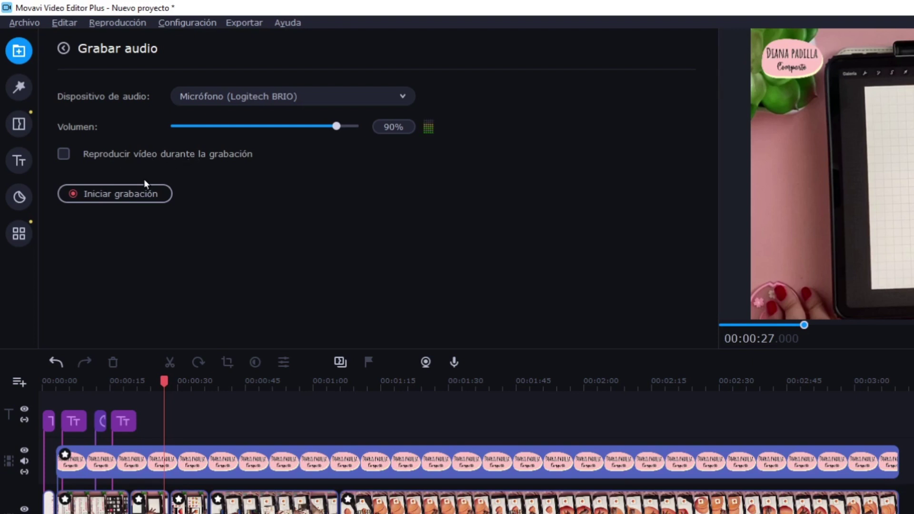
Step: Enable video playback during recording and record a voice-over of about 15 seconds from 00:00:27
{"action": "left_click", "coordinate": [64, 155]}
{"action": "left_click", "coordinate": [108, 190]}
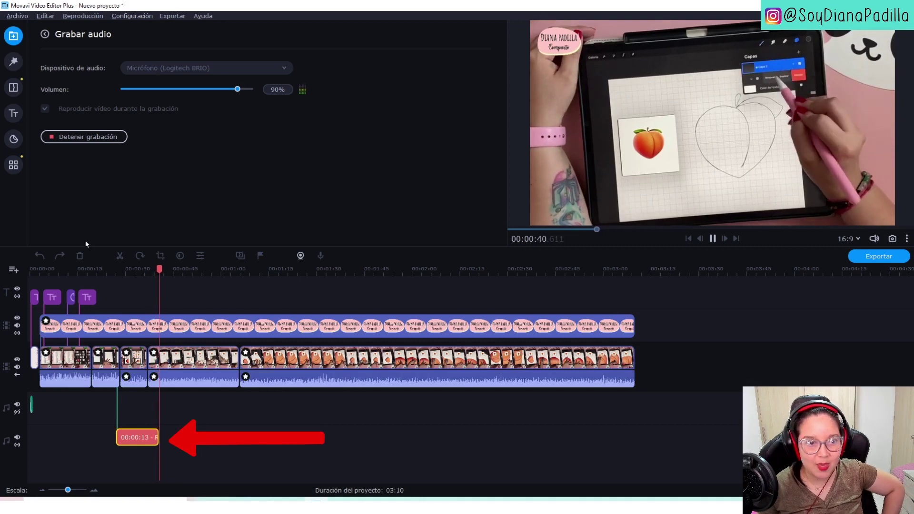
{"action": "left_click", "coordinate": [82, 136]}
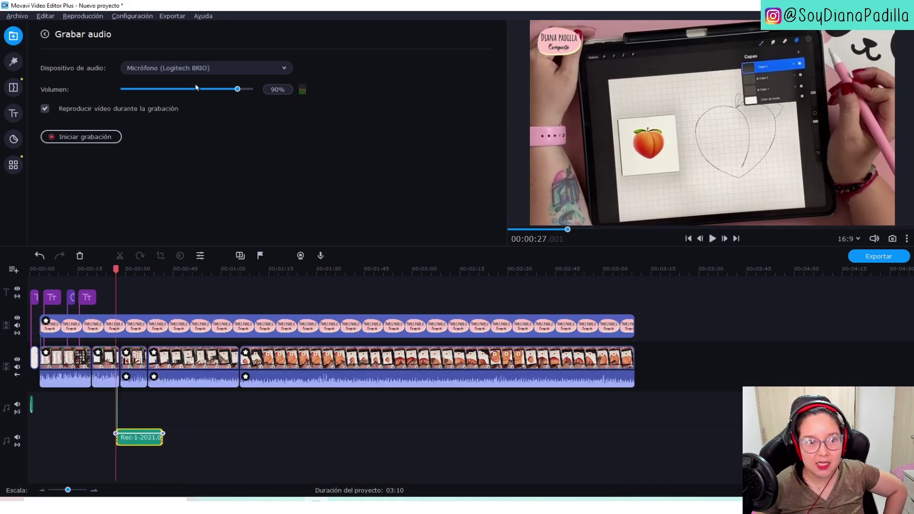
Step: Move the voice recording up to the first audio track, keeping its start at 00:00:27, and play it back
{"action": "mouse_move", "coordinate": [133, 442]}
{"action": "left_mouse_down"}
{"action": "mouse_move", "coordinate": [128, 414]}
{"action": "mouse_move", "coordinate": [129, 434]}
{"action": "left_mouse_up"}
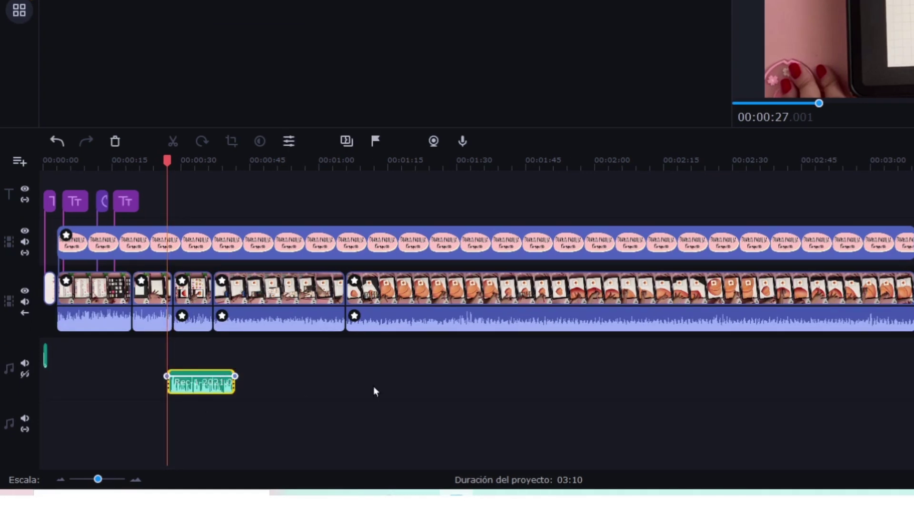
{"action": "key", "text": "space"}
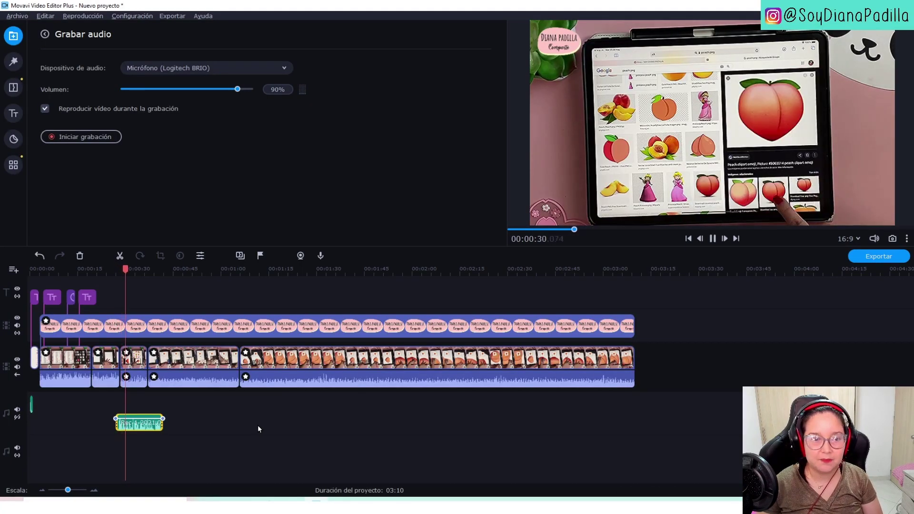
{"action": "key", "text": "space"}
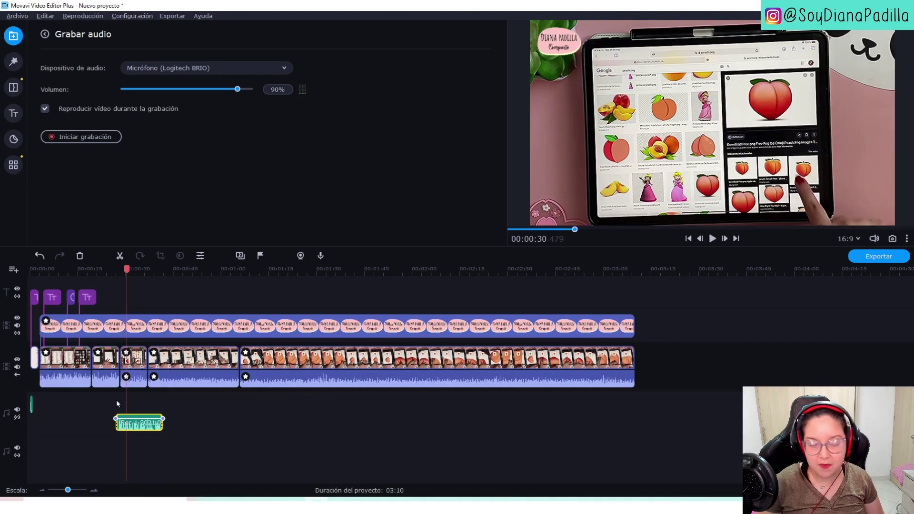
{"action": "left_click", "coordinate": [238, 416]}
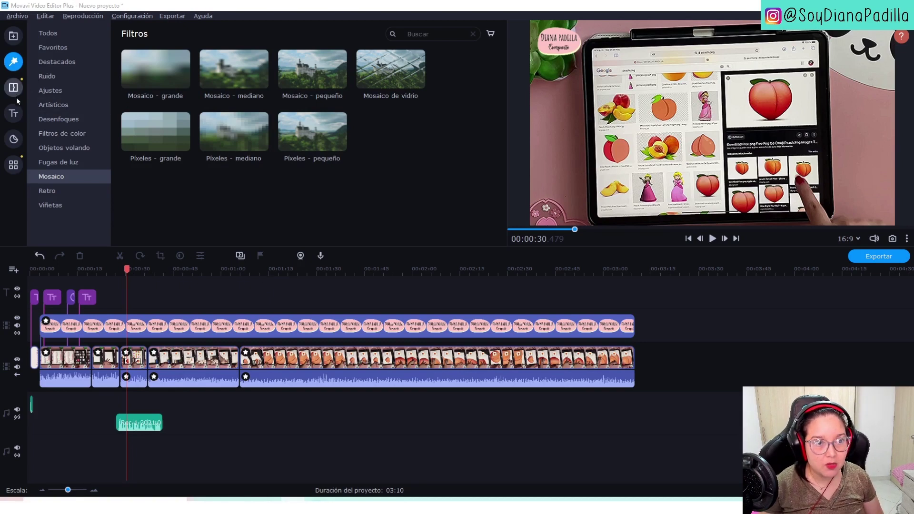
Step: Preview the built-in music tracks A la luz de las velas, Acampada en el bosque, Carpe diem and Danza jovial
{"action": "left_click", "coordinate": [14, 35]}
{"action": "left_click", "coordinate": [79, 77]}
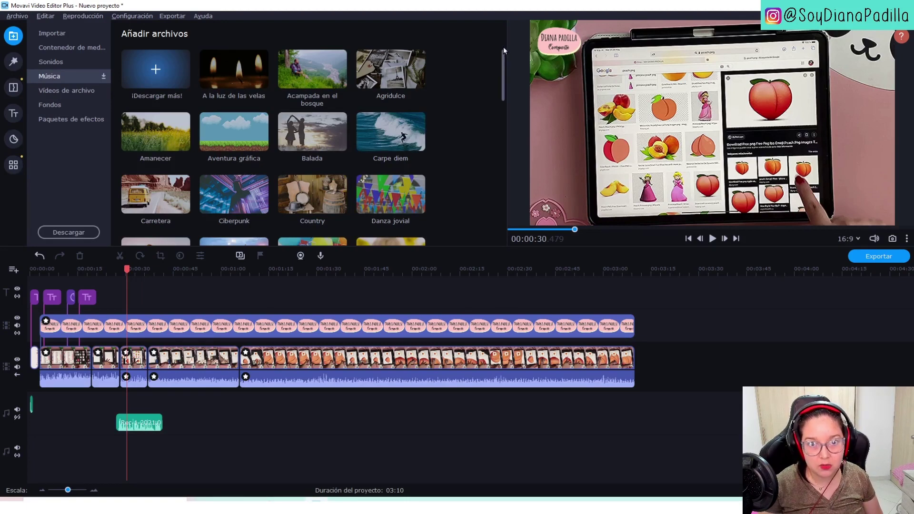
{"action": "mouse_move", "coordinate": [503, 47]}
{"action": "left_mouse_down"}
{"action": "mouse_move", "coordinate": [504, 98]}
{"action": "mouse_move", "coordinate": [503, 55]}
{"action": "left_mouse_up"}
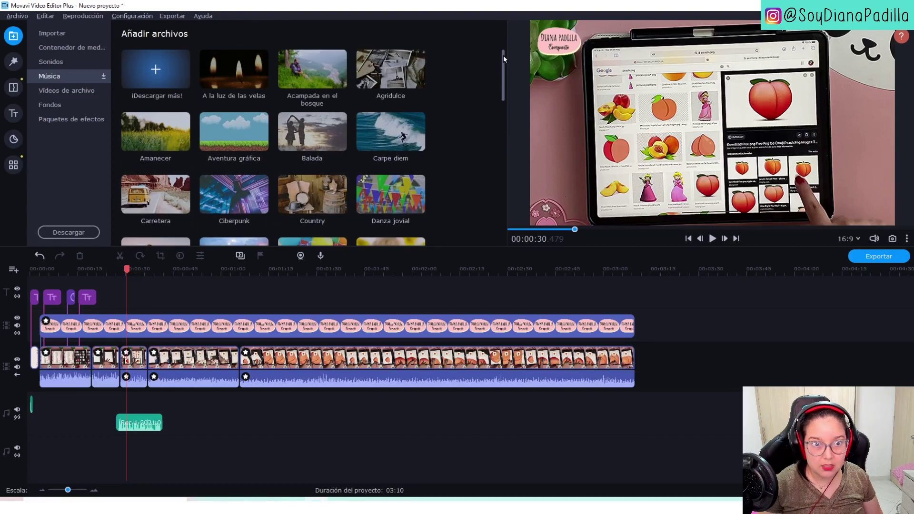
{"action": "left_click", "coordinate": [255, 78]}
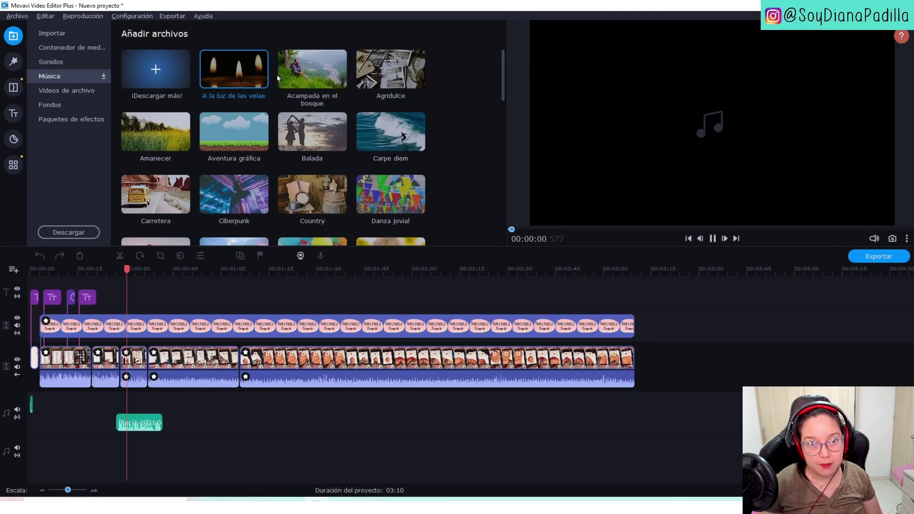
{"action": "left_click", "coordinate": [281, 75]}
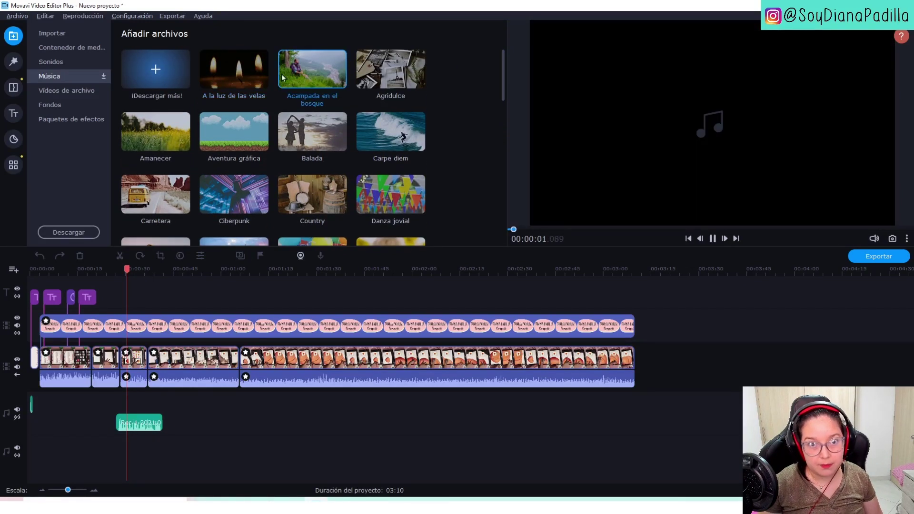
{"action": "left_click", "coordinate": [372, 141]}
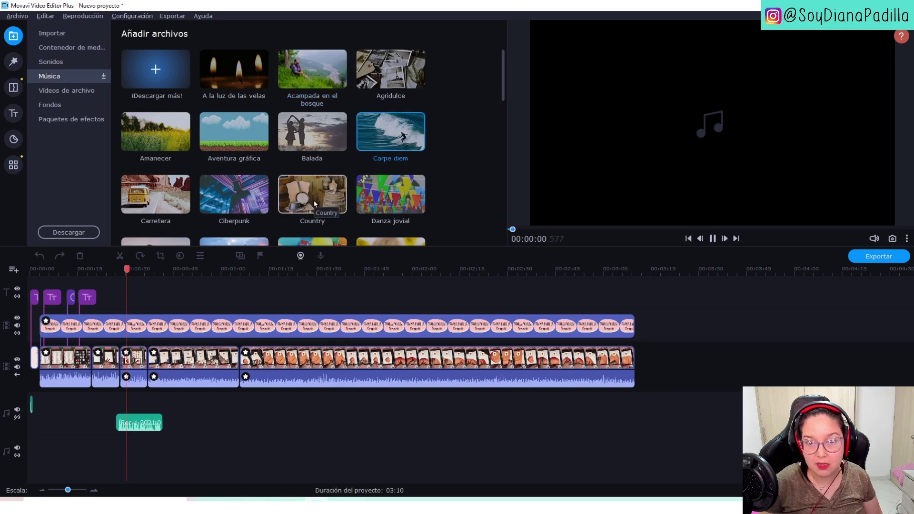
{"action": "left_click", "coordinate": [375, 204]}
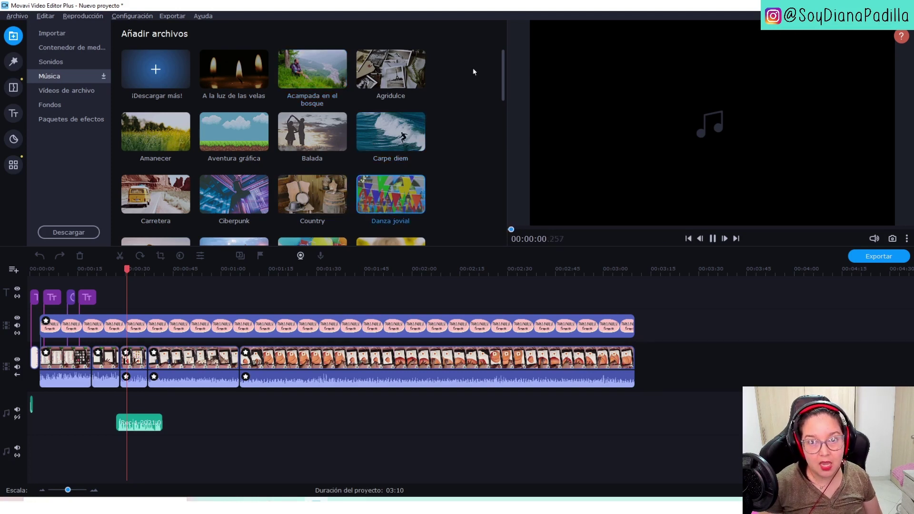
Step: Add the Danza jovial music to the second audio track from about 00:00:01, lower its volume and play back the mix
{"action": "left_click_drag", "start_coordinate": [503, 59], "coordinate": [502, 82]}
{"action": "left_click_drag", "start_coordinate": [397, 108], "coordinate": [34, 445]}
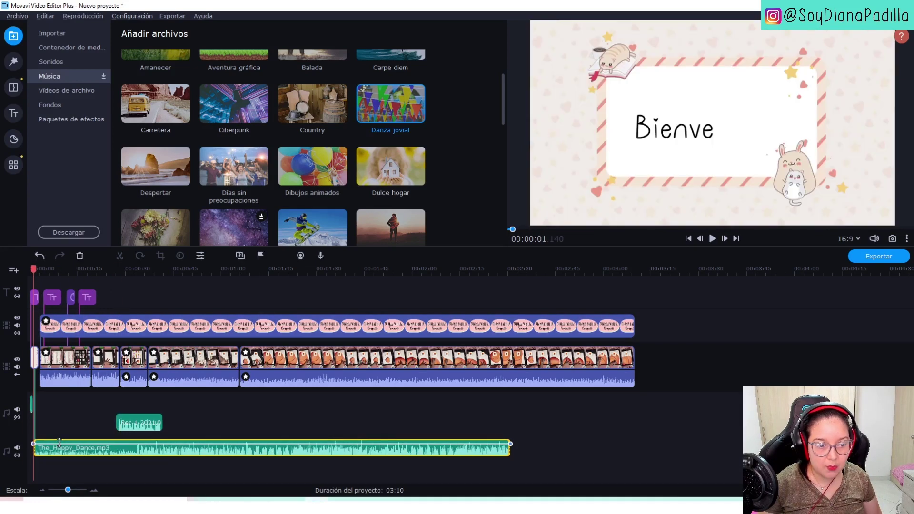
{"action": "left_click", "coordinate": [61, 451]}
{"action": "left_click_drag", "start_coordinate": [60, 444], "coordinate": [61, 445]}
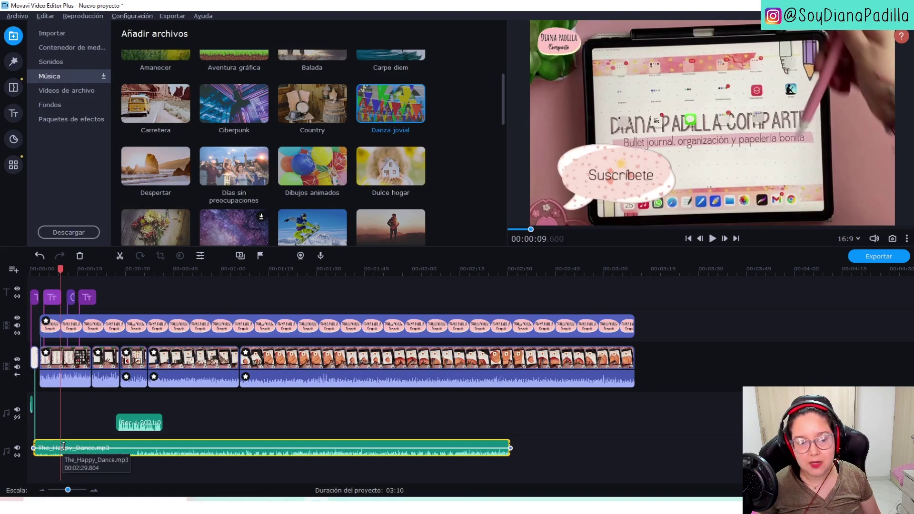
{"action": "key", "text": "space"}
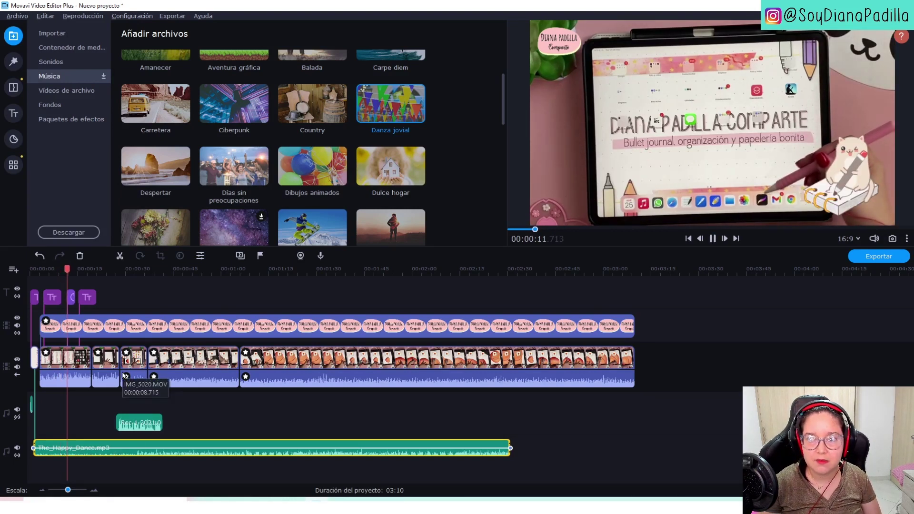
{"action": "key", "text": "space"}
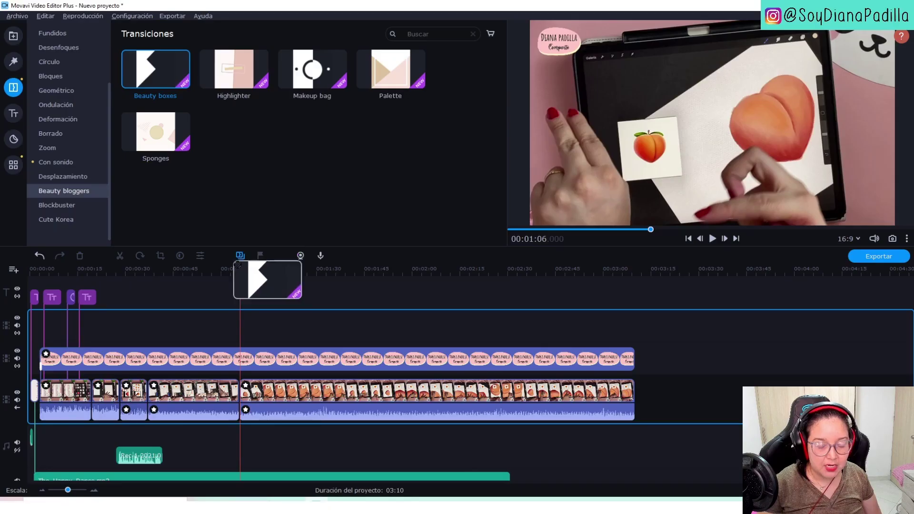
Step: Try the Beauty boxes transition between the last two video clips at 00:01:06 and play it back
{"action": "left_click_drag", "start_coordinate": [233, 262], "coordinate": [241, 398]}
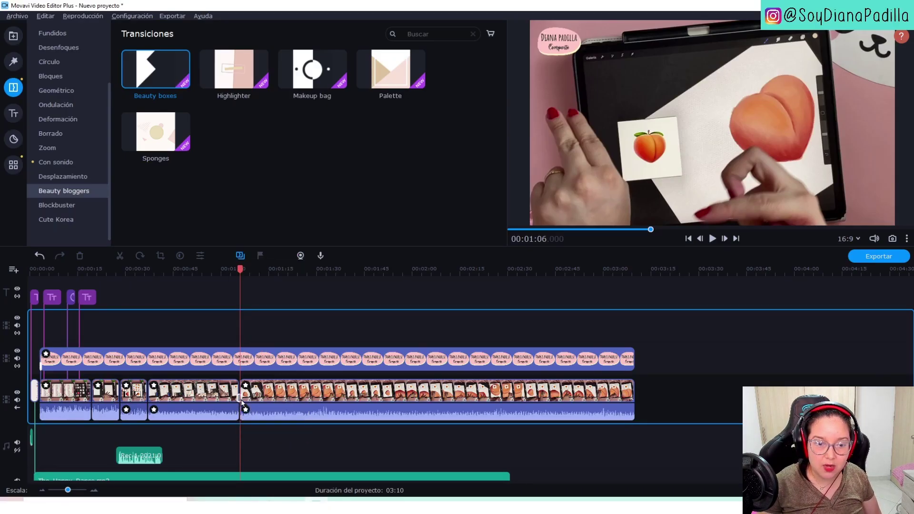
{"action": "left_click", "coordinate": [233, 269]}
{"action": "key", "text": "space"}
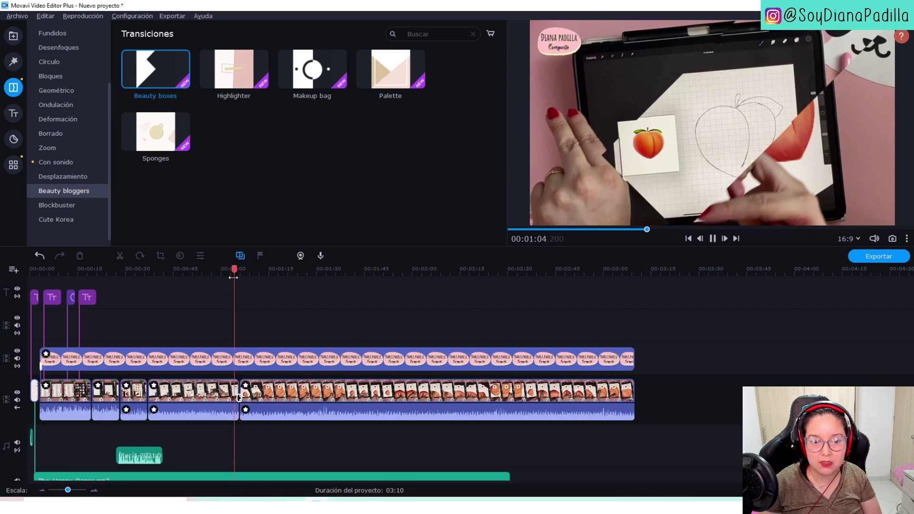
{"action": "scroll", "coordinate": [715, 261], "scroll_direction": "up", "scroll_amount": 1}
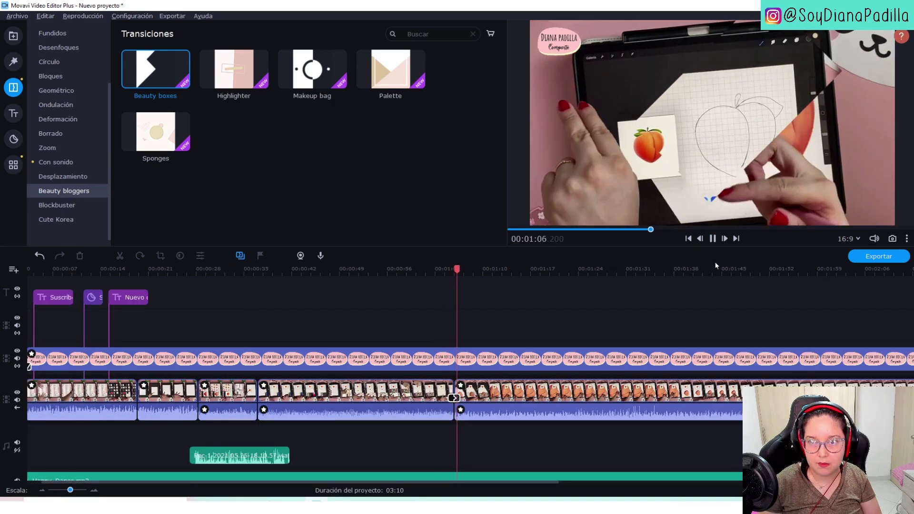
{"action": "key", "text": "space"}
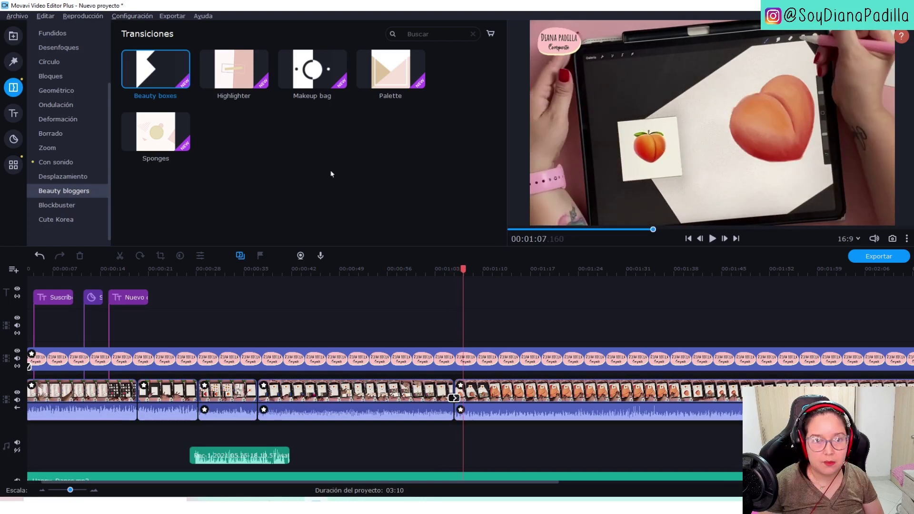
Step: Replace the transition between the last two video clips with Purring ball 2 from Cute Korea and play it back
{"action": "left_click", "coordinate": [38, 219]}
{"action": "left_click_drag", "start_coordinate": [234, 69], "coordinate": [450, 404]}
{"action": "left_click_drag", "start_coordinate": [452, 404], "coordinate": [453, 402]}
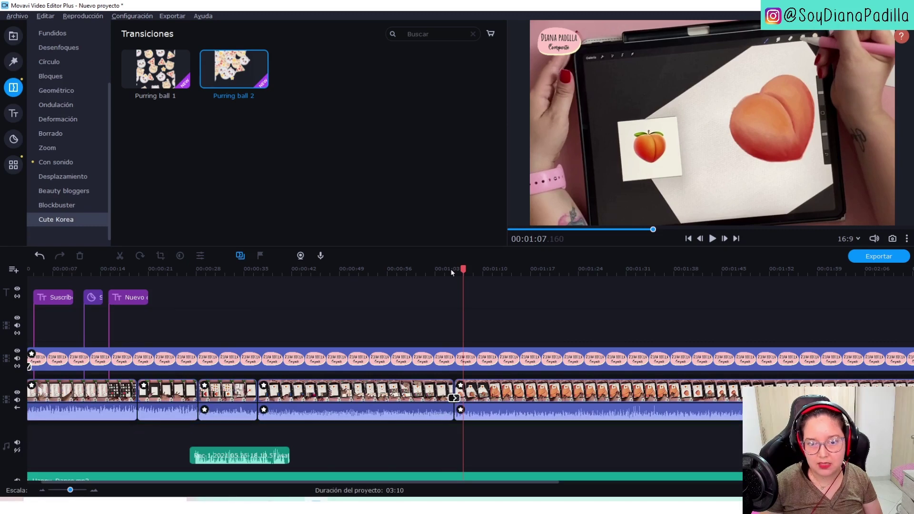
{"action": "left_click", "coordinate": [443, 273]}
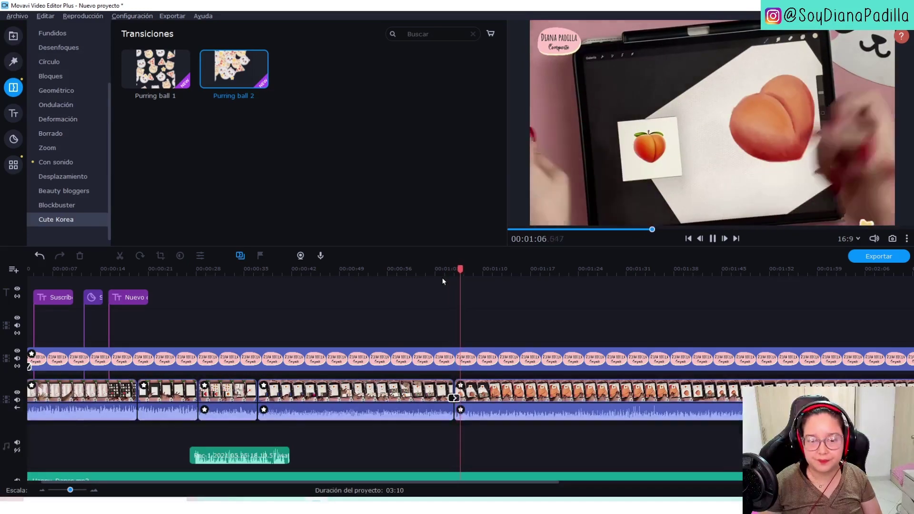
{"action": "key", "text": "space"}
Step: Apply a Fundido a negro transition at the clip cut near 00:00:37, then replace it with Gradiente ↗
{"action": "left_click", "coordinate": [49, 90]}
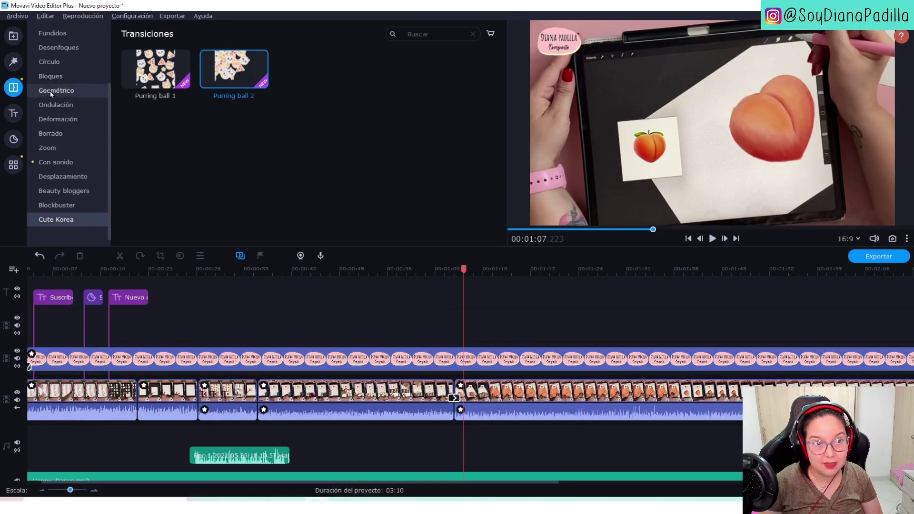
{"action": "left_click", "coordinate": [62, 135]}
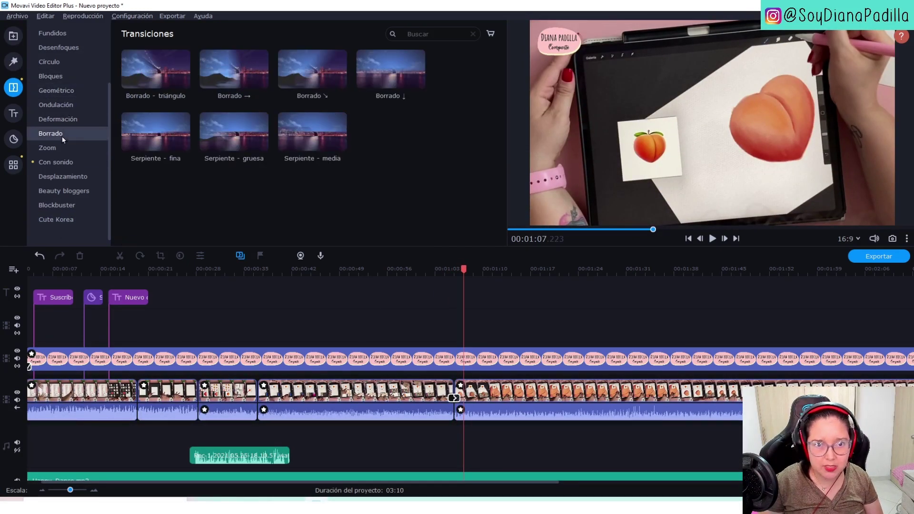
{"action": "left_click", "coordinate": [50, 121]}
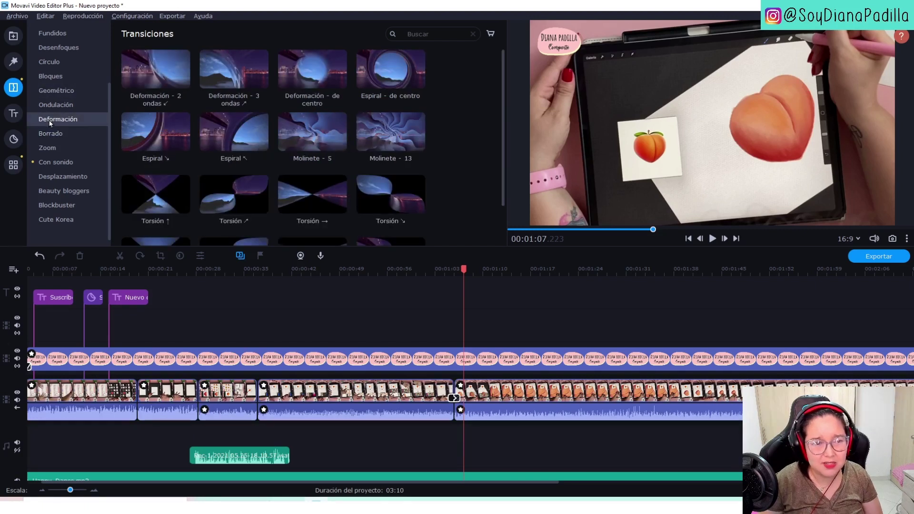
{"action": "left_click", "coordinate": [51, 33]}
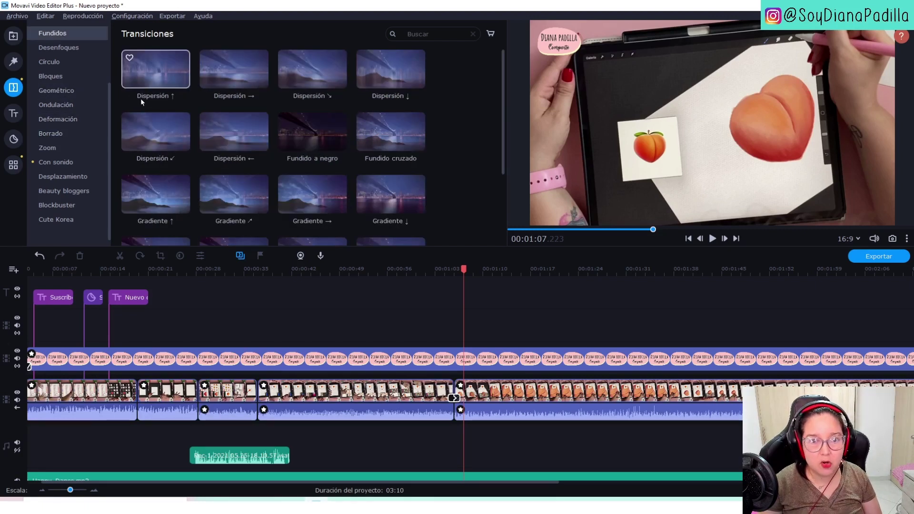
{"action": "left_click_drag", "start_coordinate": [312, 131], "coordinate": [257, 397]}
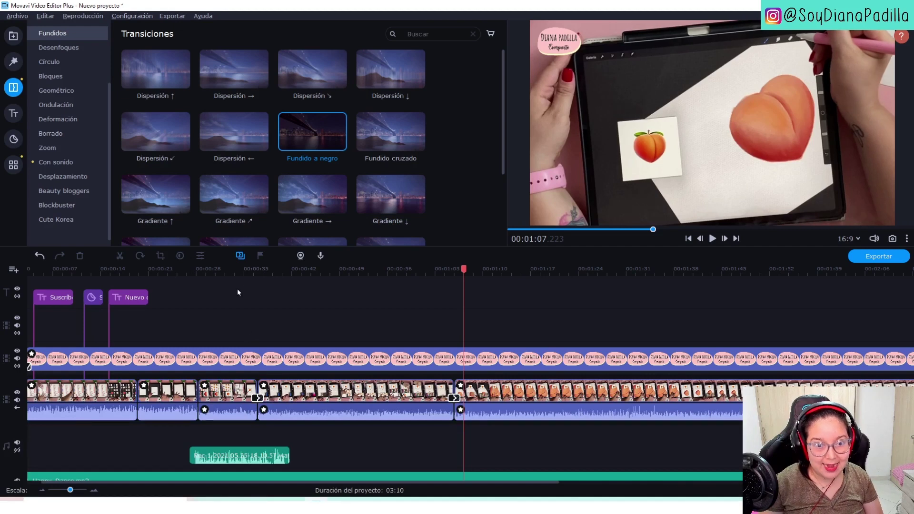
{"action": "left_click", "coordinate": [252, 270]}
{"action": "left_click_drag", "start_coordinate": [234, 194], "coordinate": [257, 397]}
Step: Examine the video and audio editing tools, including Estabilización, Animación, Resaltar y esconder, Clave de croma and Edición de audio
{"action": "left_click", "coordinate": [13, 165]}
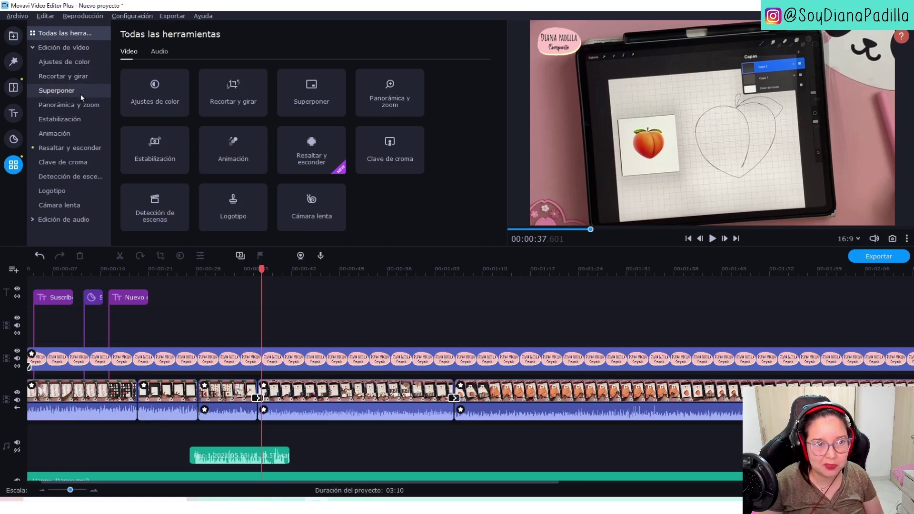
{"action": "left_click", "coordinate": [79, 122]}
{"action": "left_click", "coordinate": [78, 132]}
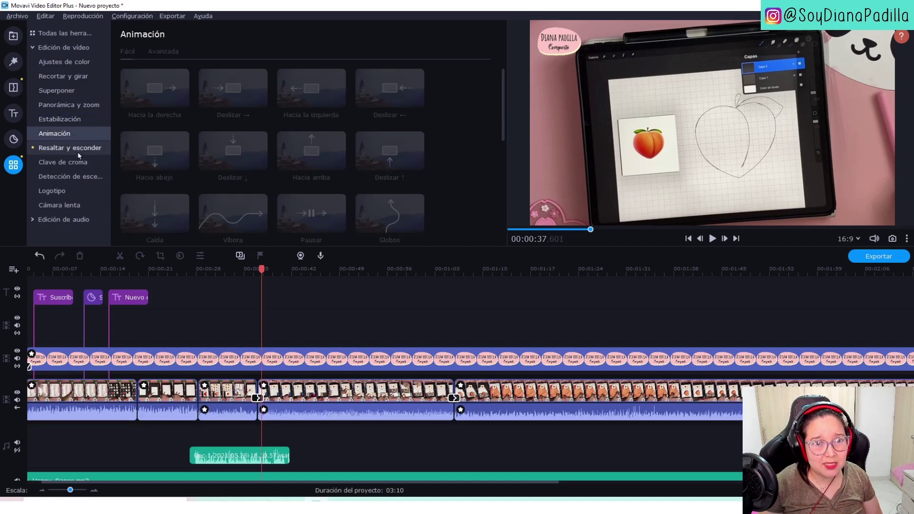
{"action": "left_click", "coordinate": [79, 159]}
{"action": "left_click", "coordinate": [80, 135]}
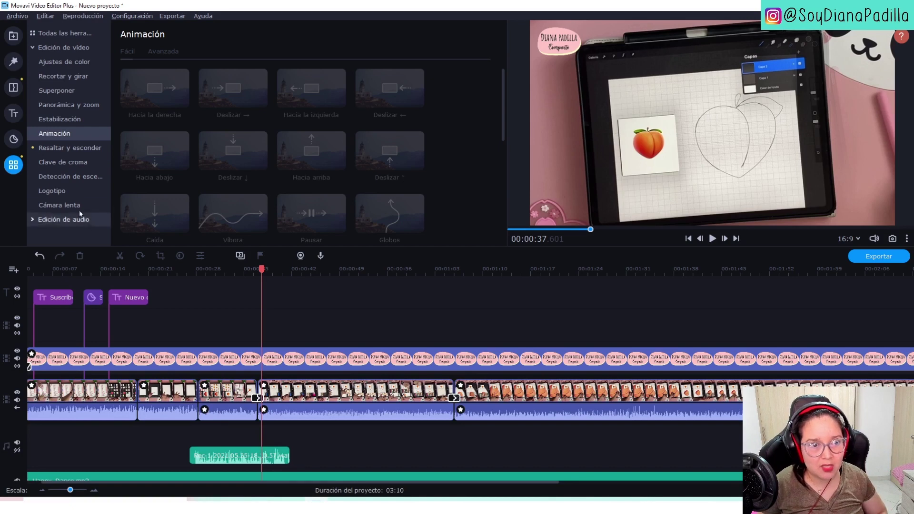
{"action": "left_click", "coordinate": [74, 148]}
{"action": "left_click", "coordinate": [74, 162]}
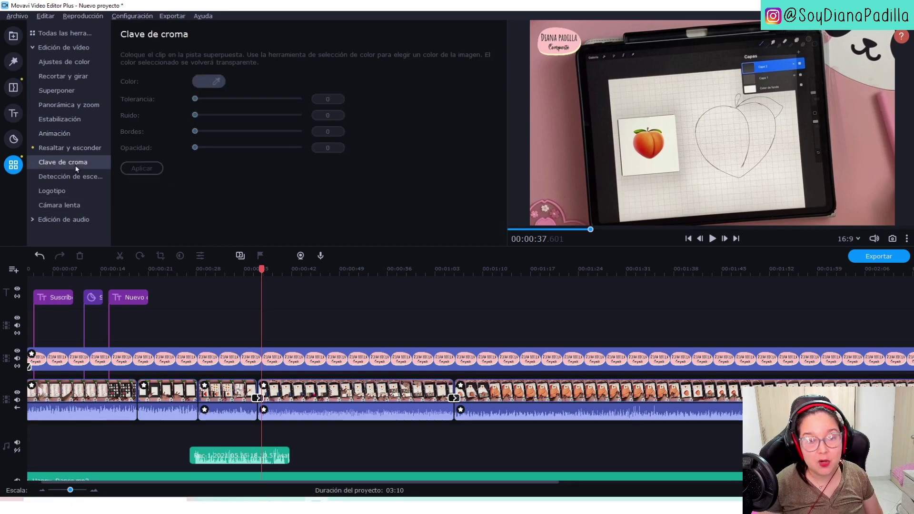
{"action": "left_click", "coordinate": [97, 216]}
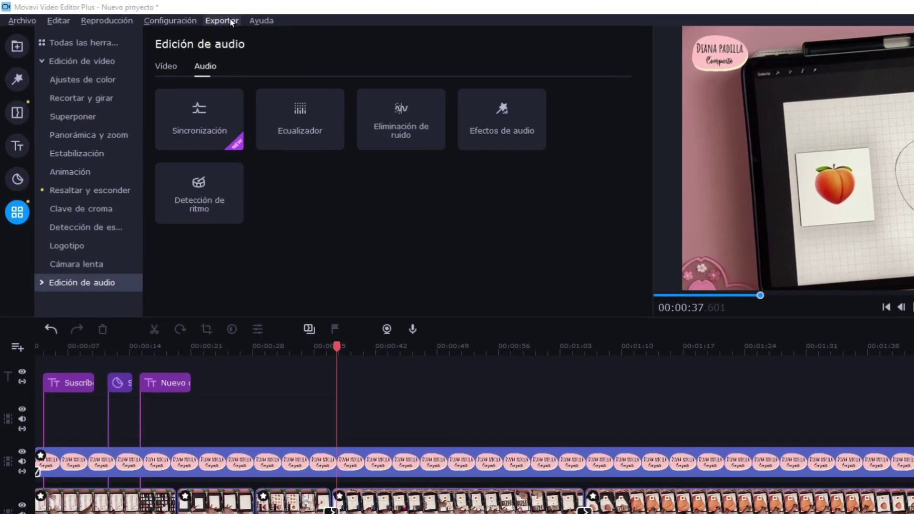
Step: Export the project as an AVI video in Alta quality under the title "Nuevo proyecto"
{"action": "left_click", "coordinate": [180, 17]}
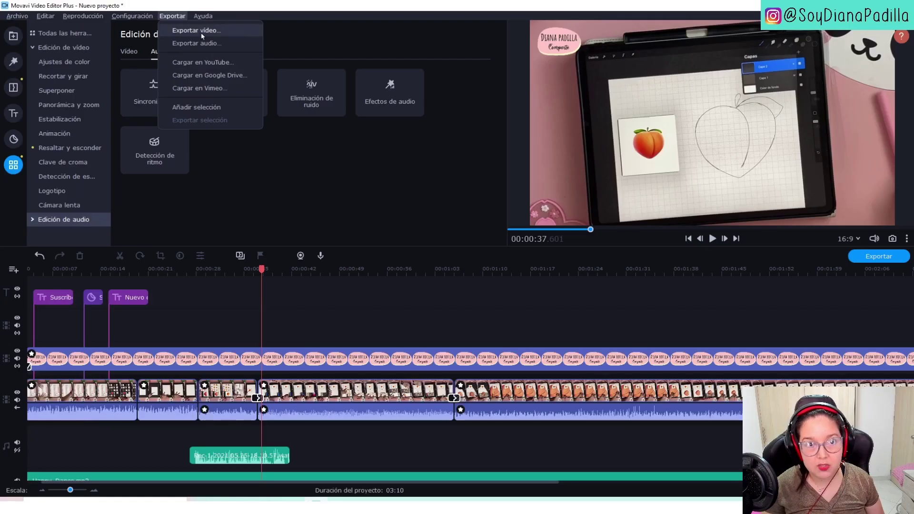
{"action": "left_click", "coordinate": [210, 31]}
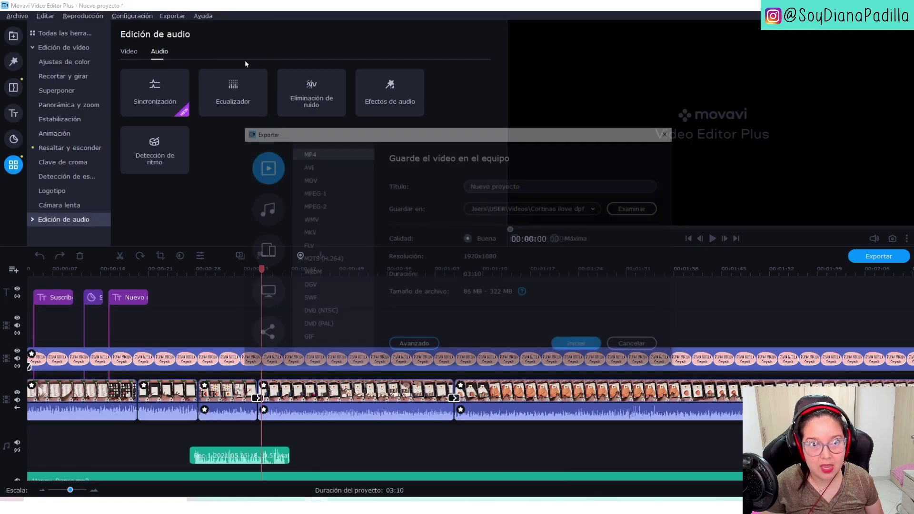
{"action": "left_click_drag", "start_coordinate": [408, 135], "coordinate": [380, 114]}
{"action": "left_click", "coordinate": [276, 144]}
{"action": "left_click", "coordinate": [487, 217]}
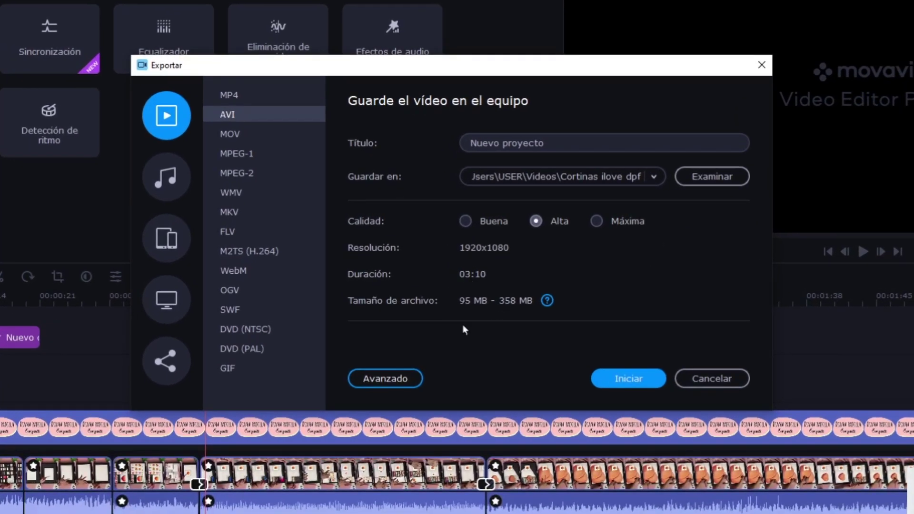
{"action": "left_click", "coordinate": [636, 377]}
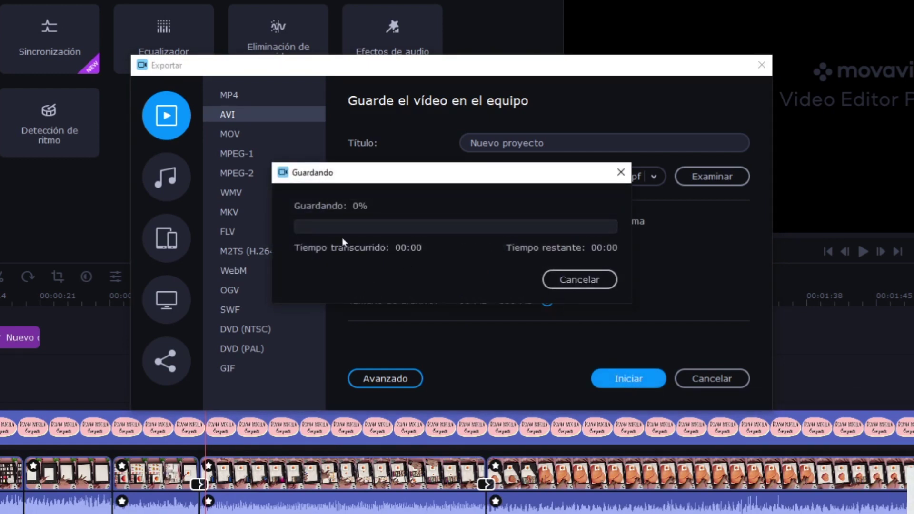